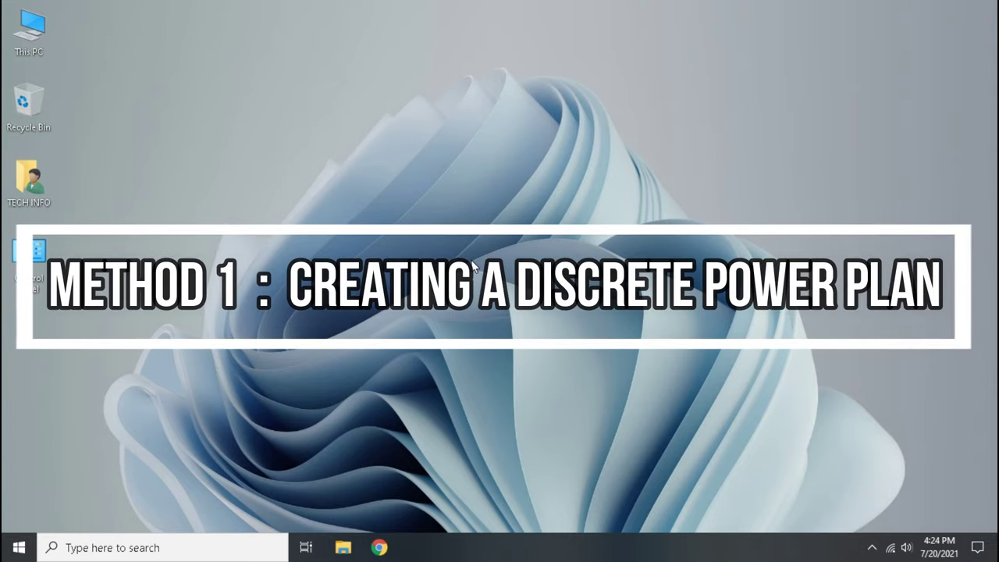
Open Control Panel from Start search, view it as Large icons, and go to Power Options.
{"action": "key", "text": "super"}
{"action": "type", "text": "cont"}
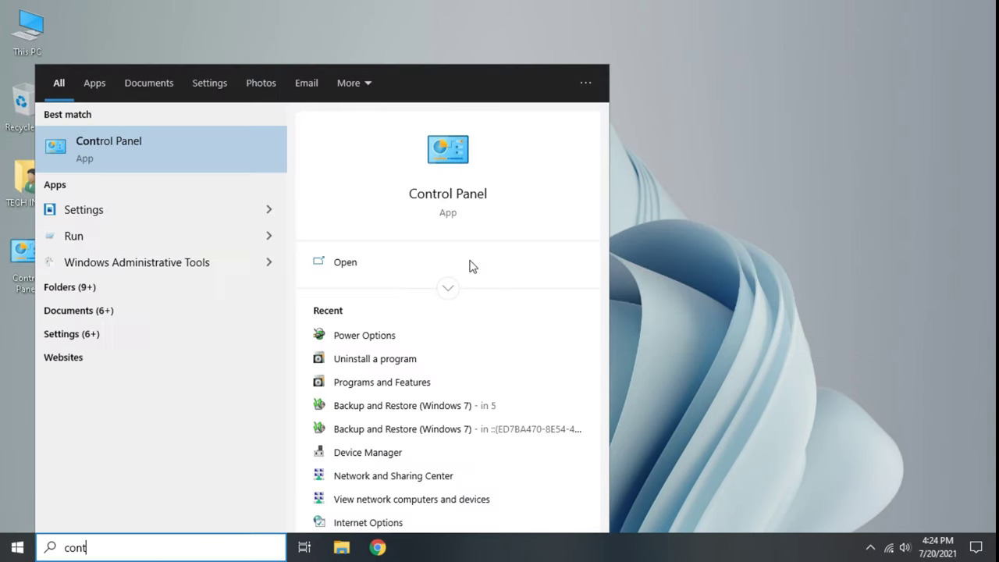
{"action": "type", "text": "rol panel"}
{"action": "left_click", "coordinate": [183, 147]}
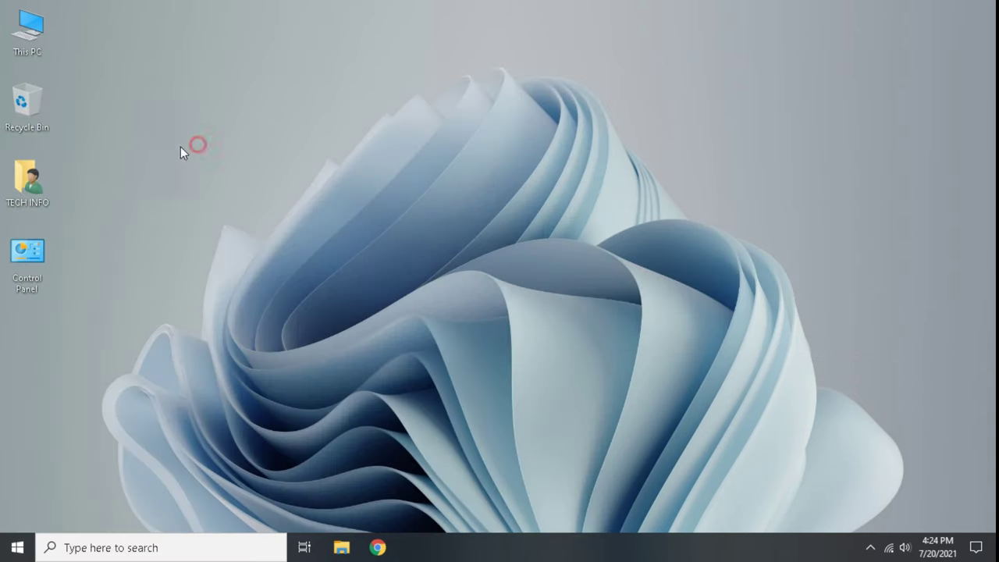
{"action": "left_click", "coordinate": [719, 71]}
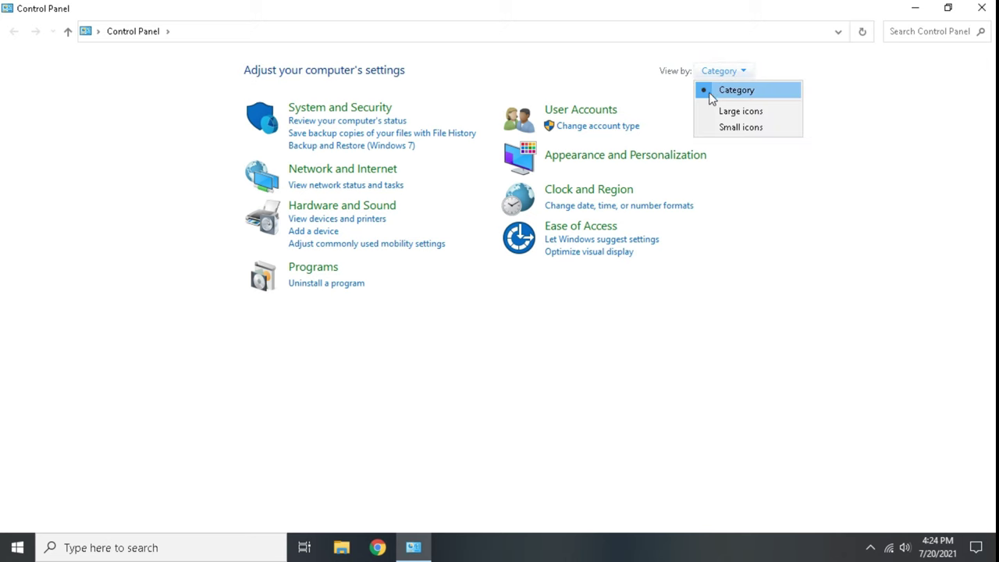
{"action": "left_click", "coordinate": [714, 109]}
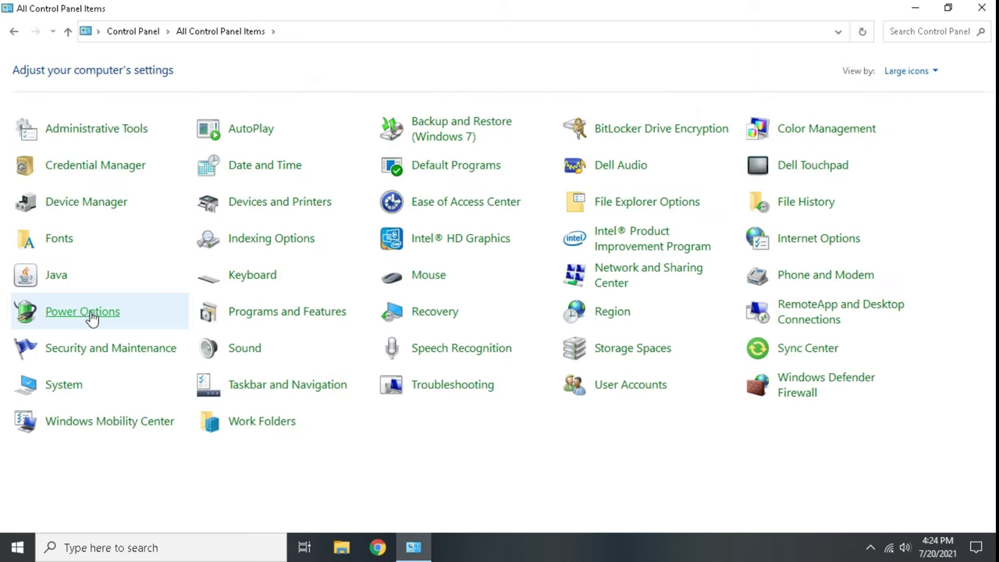
{"action": "left_click", "coordinate": [83, 317]}
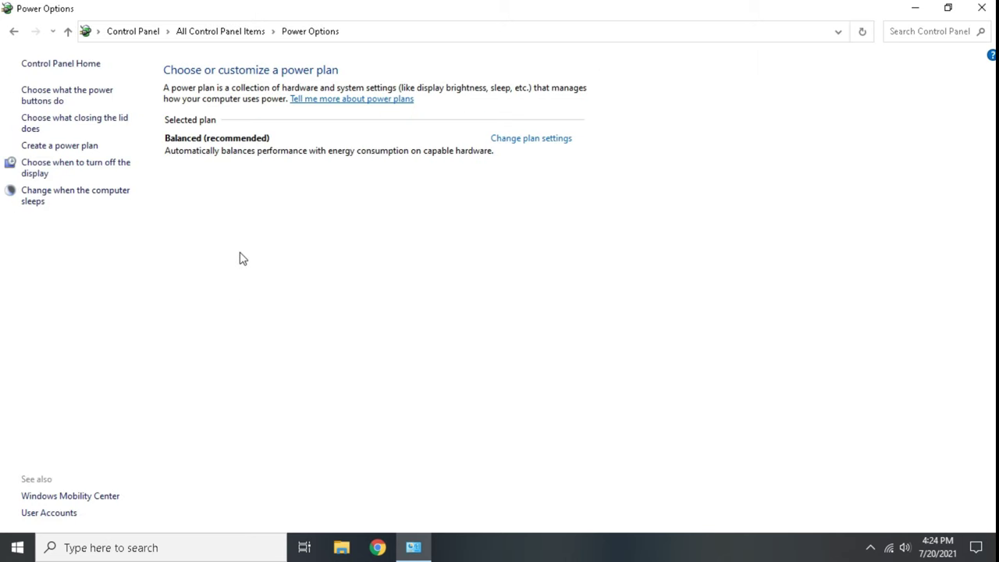
Start a new power plan based on High performance, named Overheating Fix.
{"action": "left_click", "coordinate": [90, 147]}
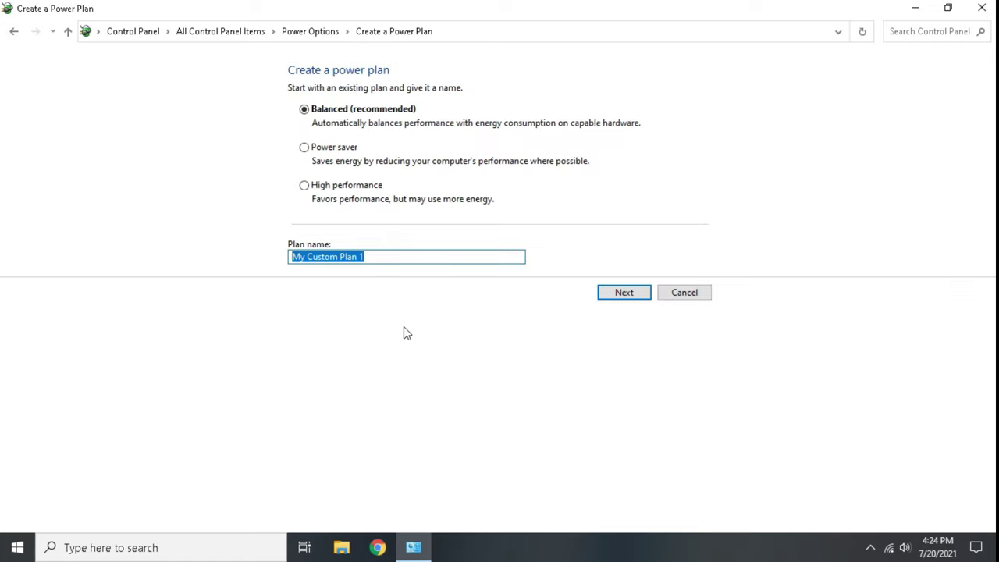
{"action": "type", "text": "0"}
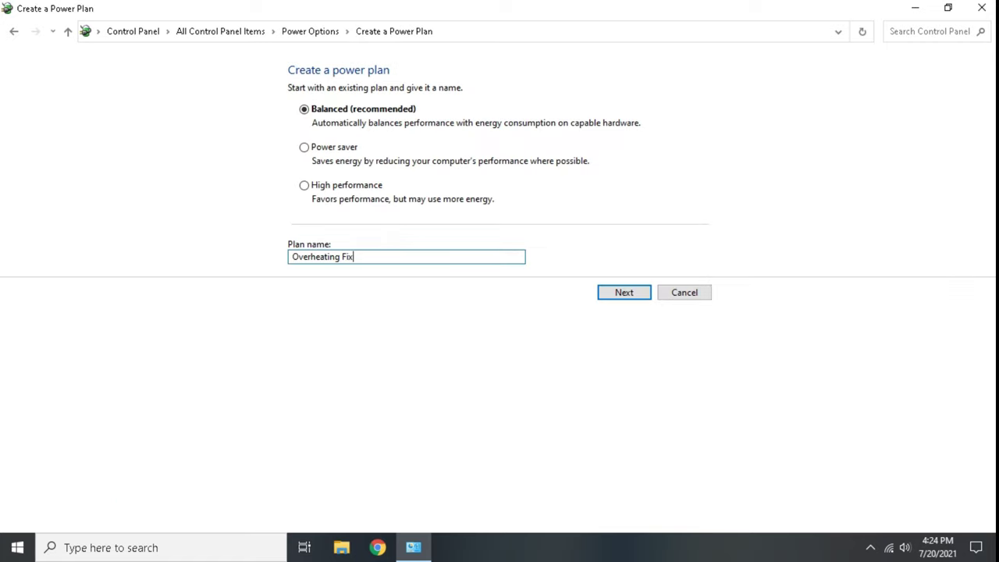
{"action": "left_click", "coordinate": [304, 185]}
{"action": "left_click", "coordinate": [621, 295]}
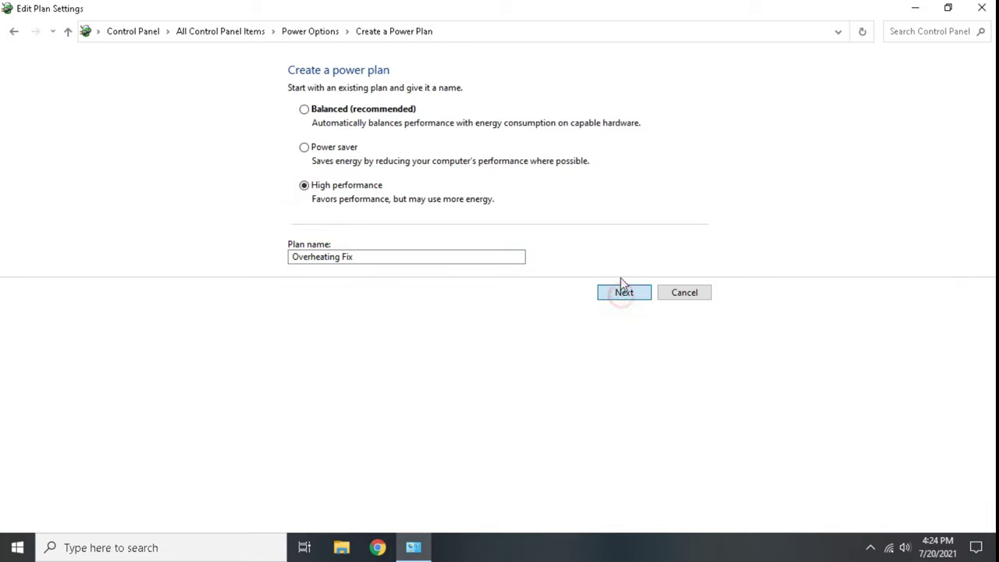
Set display-off and sleep to Never on battery and plugged in, then create the plan.
{"action": "left_click", "coordinate": [495, 146]}
{"action": "left_click", "coordinate": [469, 325]}
{"action": "left_click", "coordinate": [555, 146]}
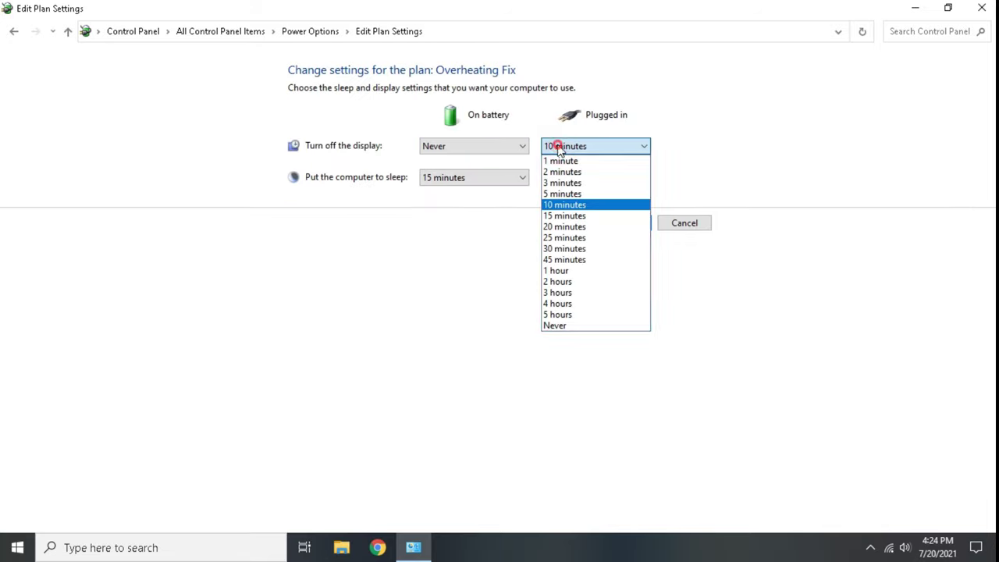
{"action": "left_click", "coordinate": [582, 326]}
{"action": "left_click", "coordinate": [478, 178]}
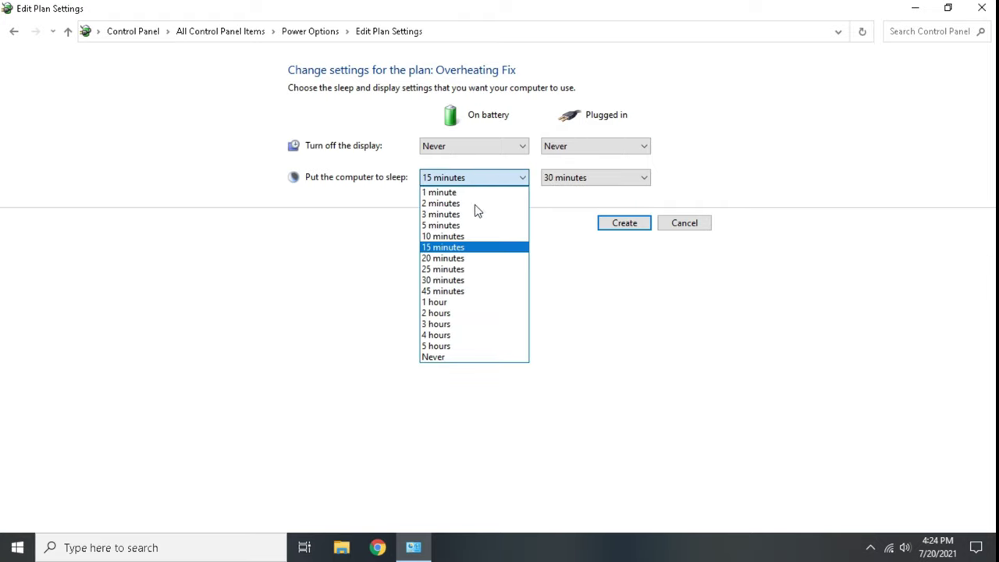
{"action": "left_click", "coordinate": [451, 357]}
{"action": "left_click", "coordinate": [560, 178]}
{"action": "left_click", "coordinate": [556, 357]}
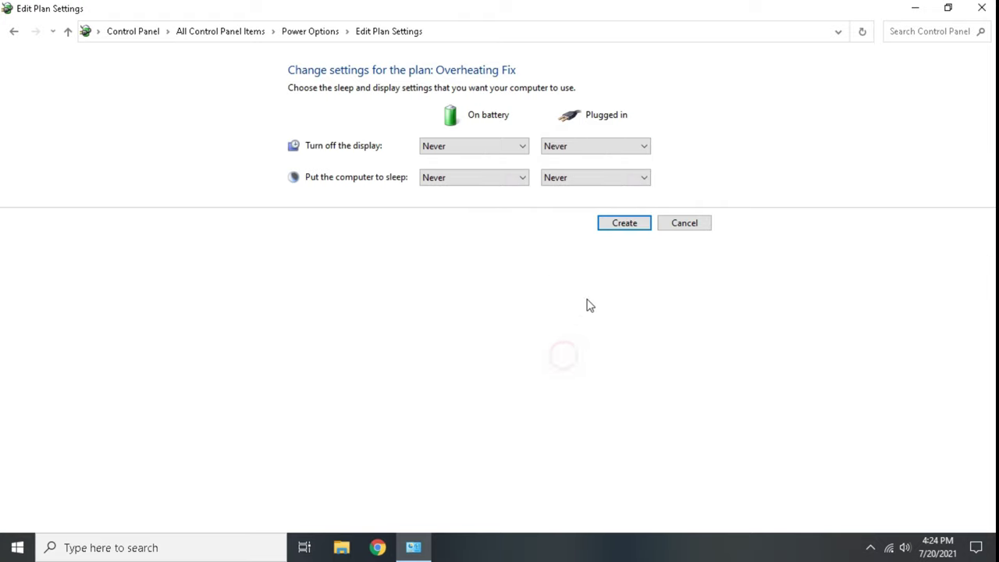
{"action": "left_click", "coordinate": [620, 223]}
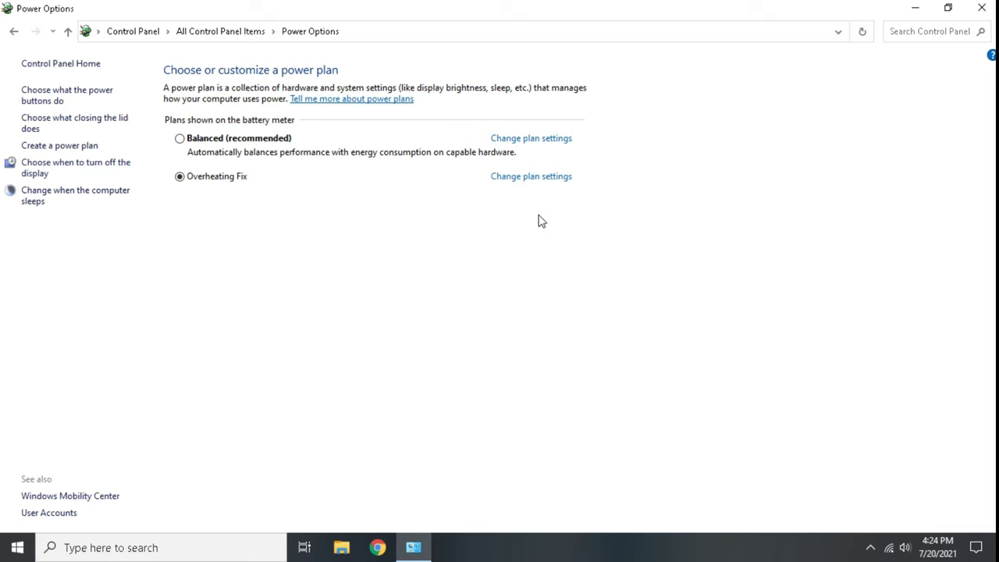
In the plan's advanced settings, set hard disk turn-off to 0 (Never) on battery and plugged in.
{"action": "left_click", "coordinate": [531, 178]}
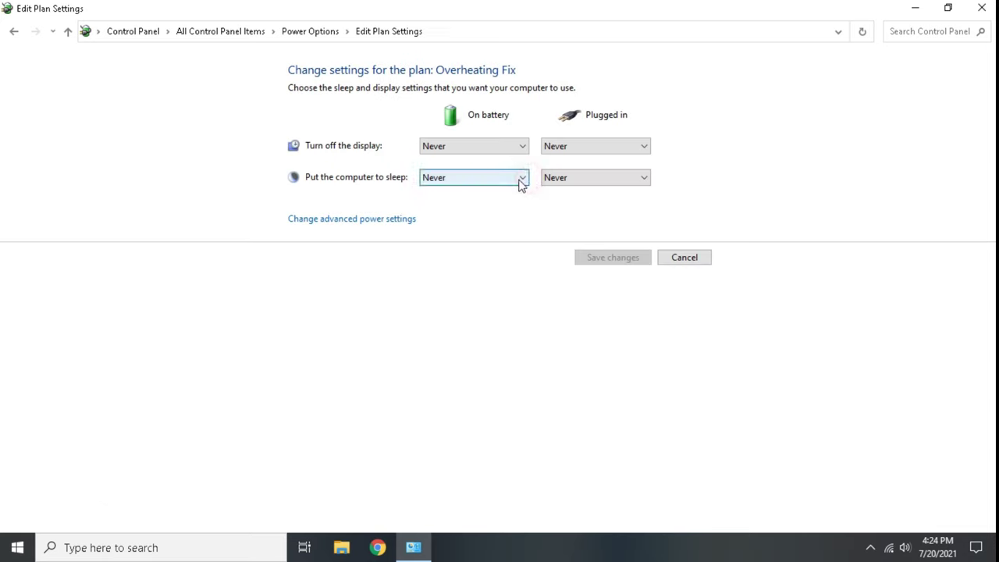
{"action": "left_click", "coordinate": [340, 225]}
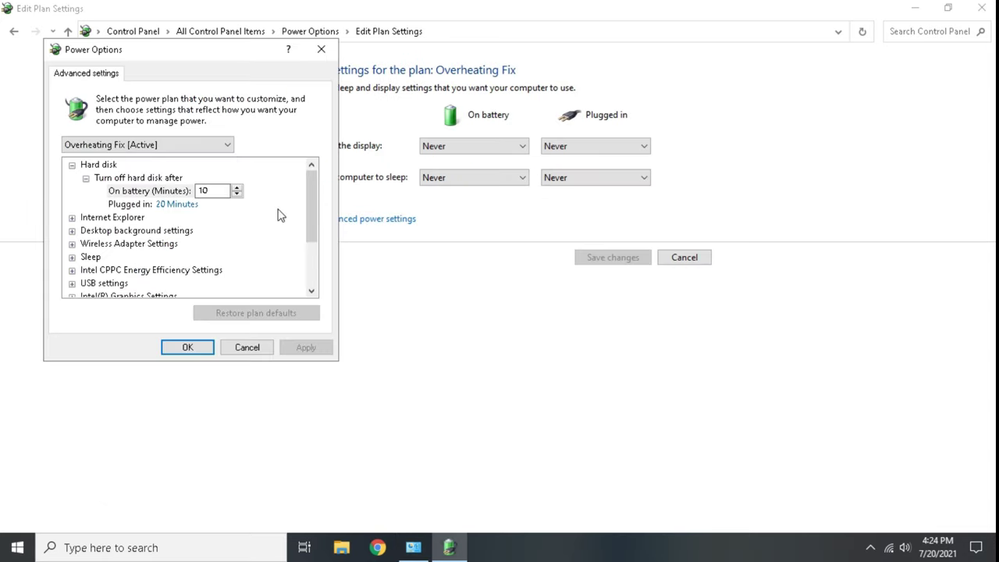
{"action": "double_click", "coordinate": [216, 191]}
{"action": "type", "text": "0"}
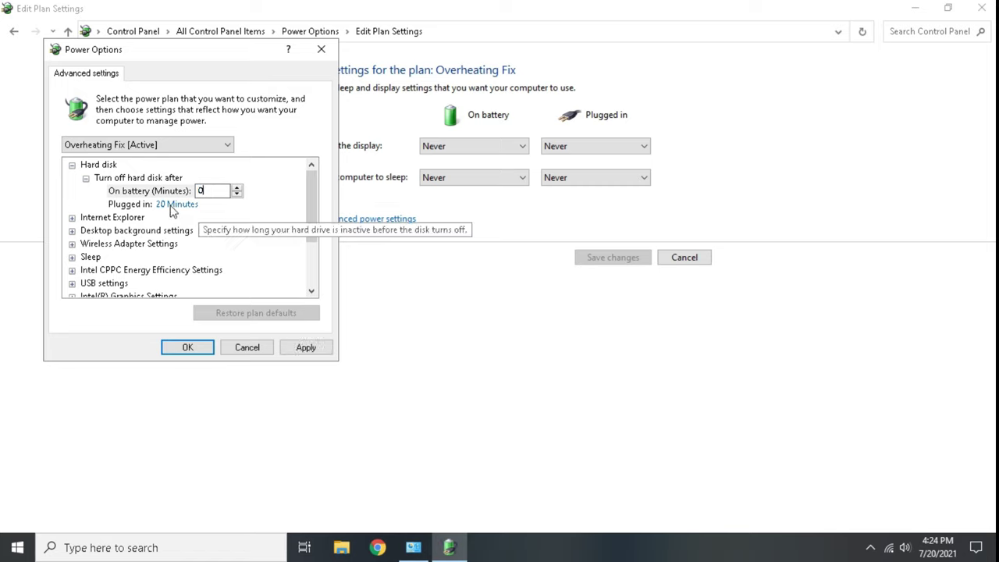
{"action": "left_click", "coordinate": [175, 204]}
{"action": "double_click", "coordinate": [206, 203]}
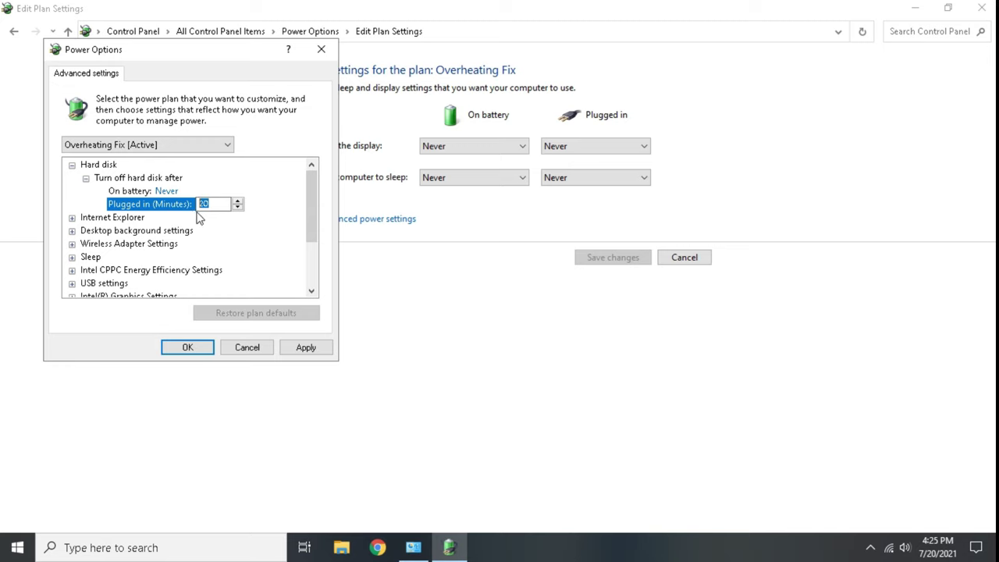
{"action": "type", "text": "0"}
{"action": "left_click", "coordinate": [133, 219]}
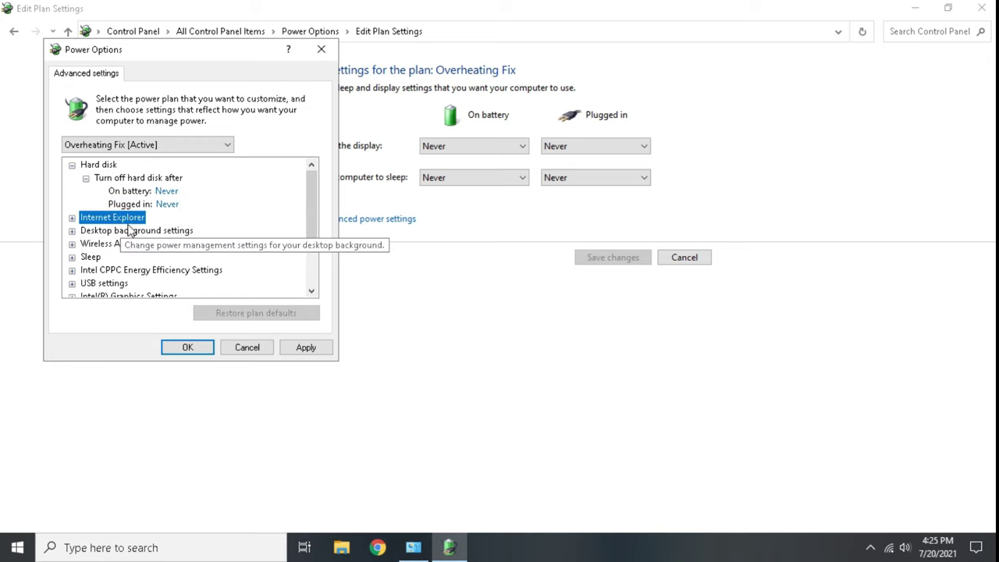
Expand Processor power management to show the Minimum processor state values.
{"action": "scroll", "coordinate": [129, 226], "scroll_direction": "down", "scroll_amount": 1}
{"action": "scroll", "coordinate": [143, 217], "scroll_direction": "down", "scroll_amount": 1}
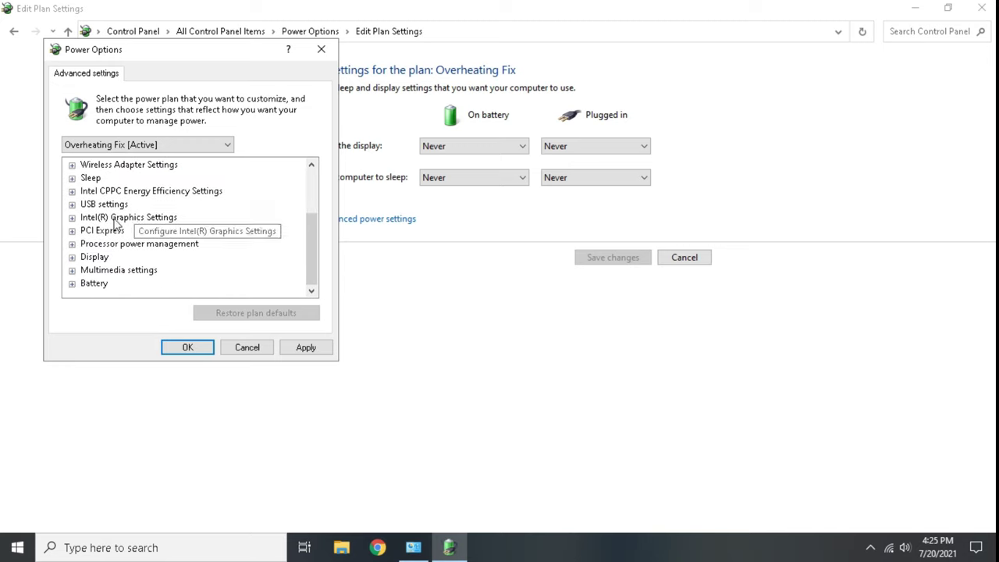
{"action": "left_click", "coordinate": [102, 243]}
{"action": "left_click", "coordinate": [72, 244]}
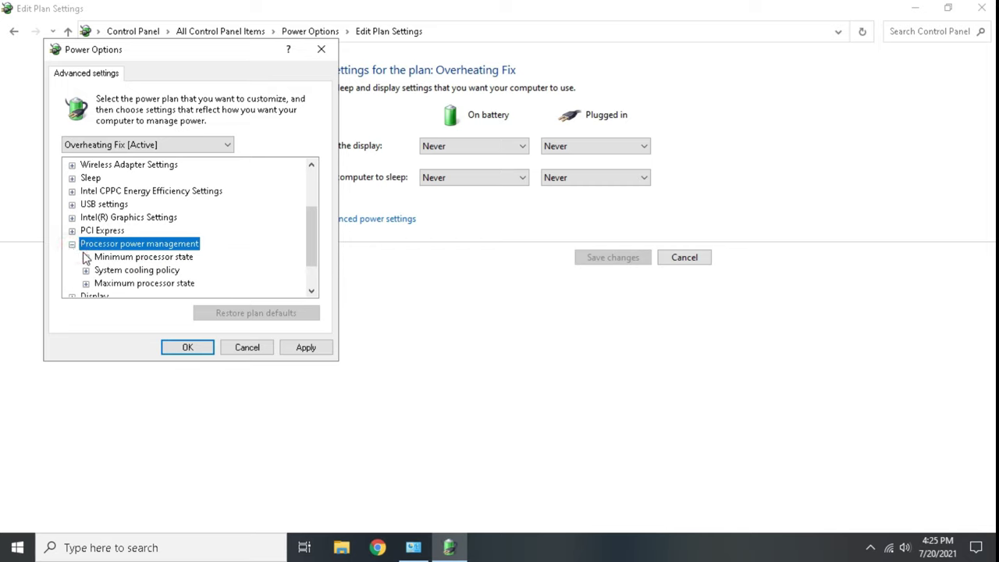
{"action": "left_click", "coordinate": [86, 257]}
{"action": "scroll", "coordinate": [126, 266], "scroll_direction": "down", "scroll_amount": 2}
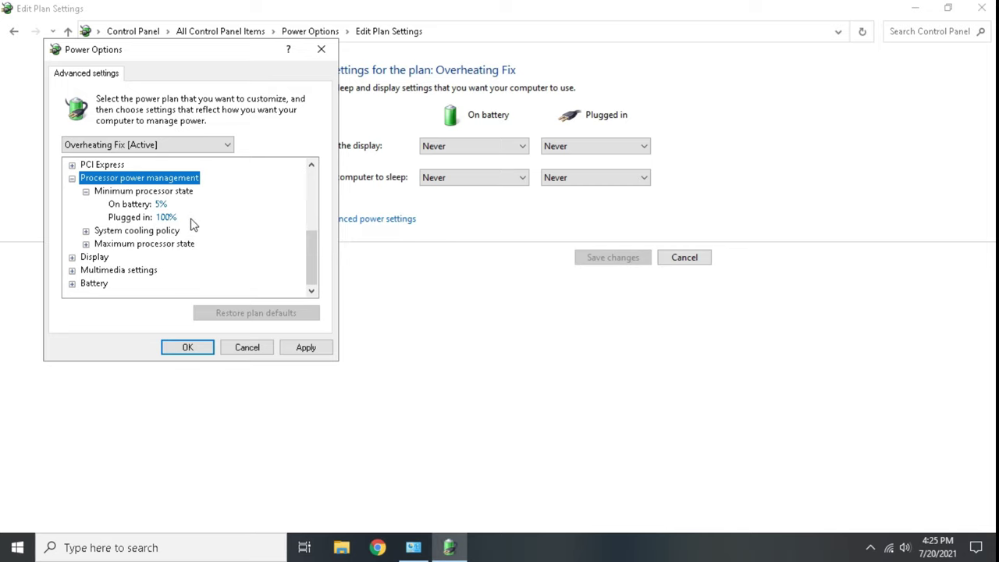
Open Task Manager's CPU performance graph and move it beside the power settings.
{"action": "right_click", "coordinate": [527, 551]}
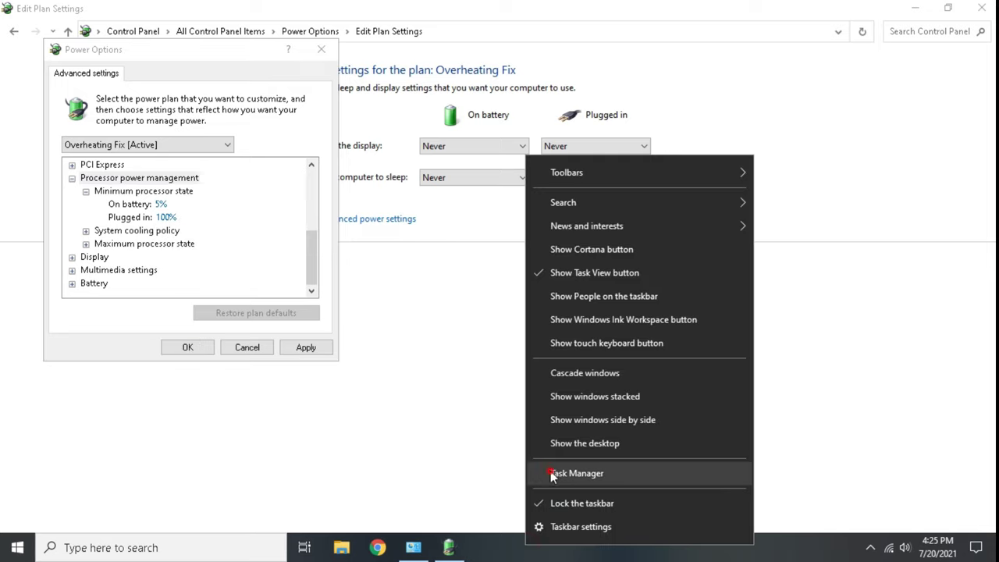
{"action": "left_click", "coordinate": [539, 473]}
{"action": "left_click", "coordinate": [242, 87]}
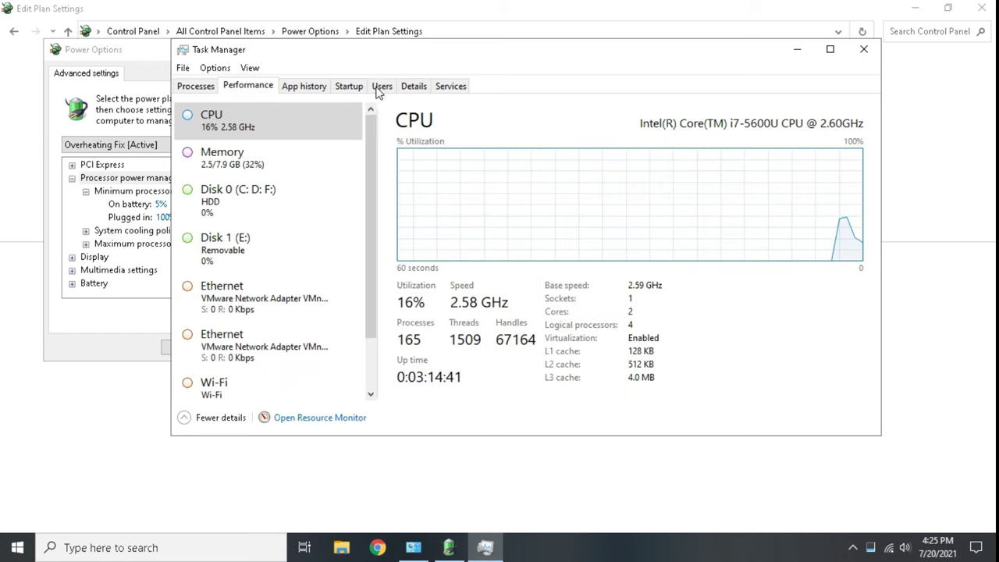
{"action": "left_click_drag", "start_coordinate": [382, 53], "coordinate": [528, 53]}
Adjust the plugged-in minimum processor state through 90% and 80% down to 85%.
{"action": "left_click", "coordinate": [164, 218]}
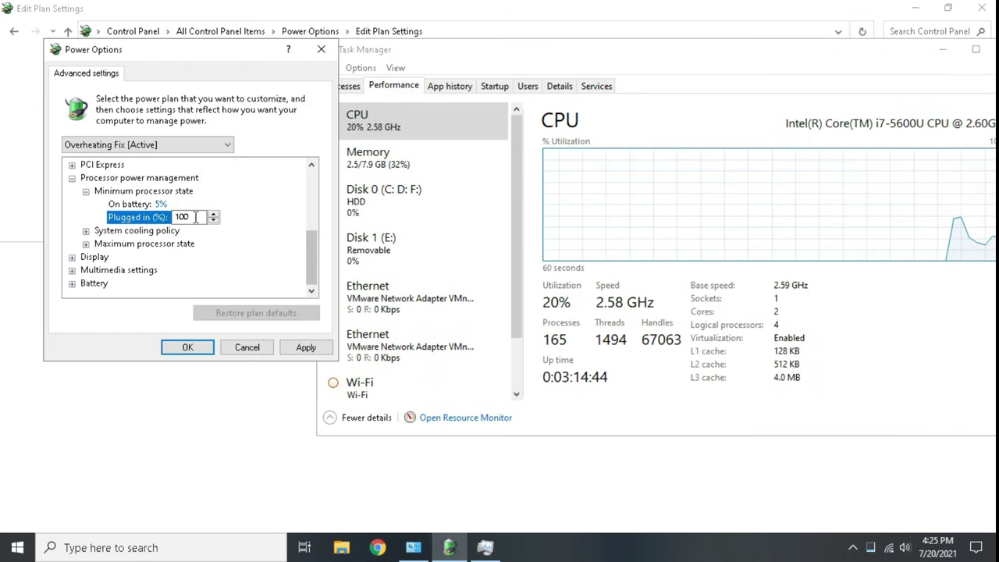
{"action": "double_click", "coordinate": [194, 217]}
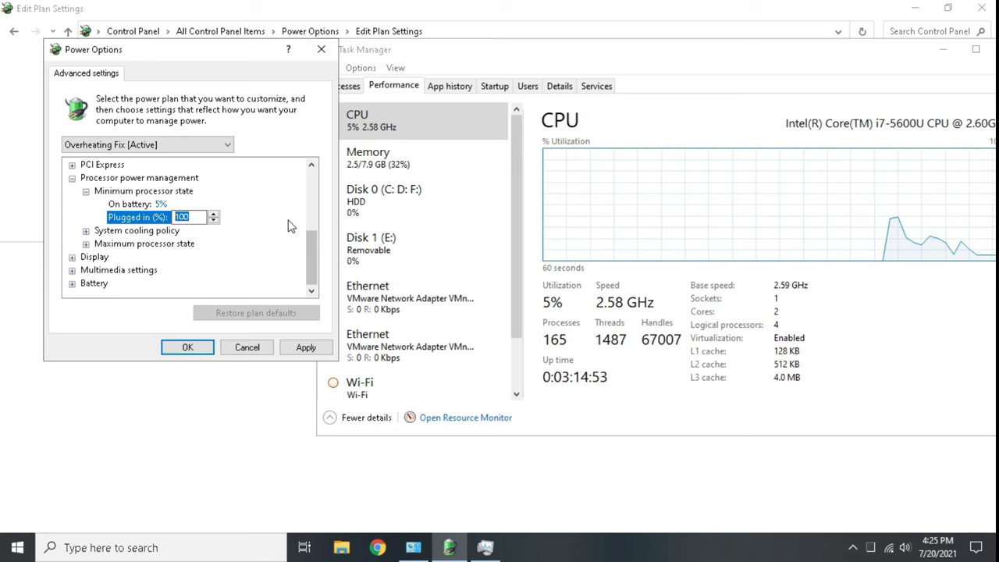
{"action": "type", "text": "5"}
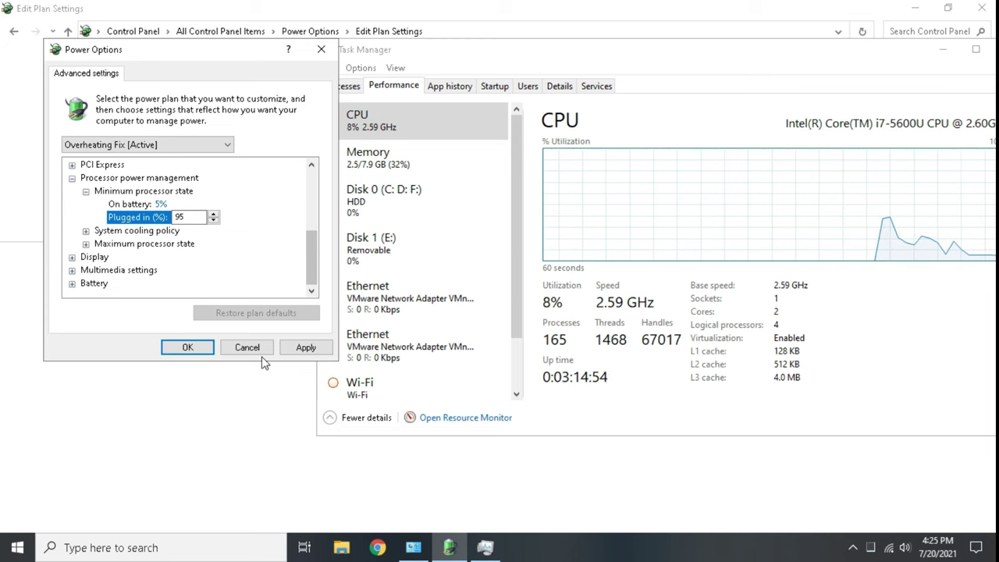
{"action": "left_click", "coordinate": [305, 348]}
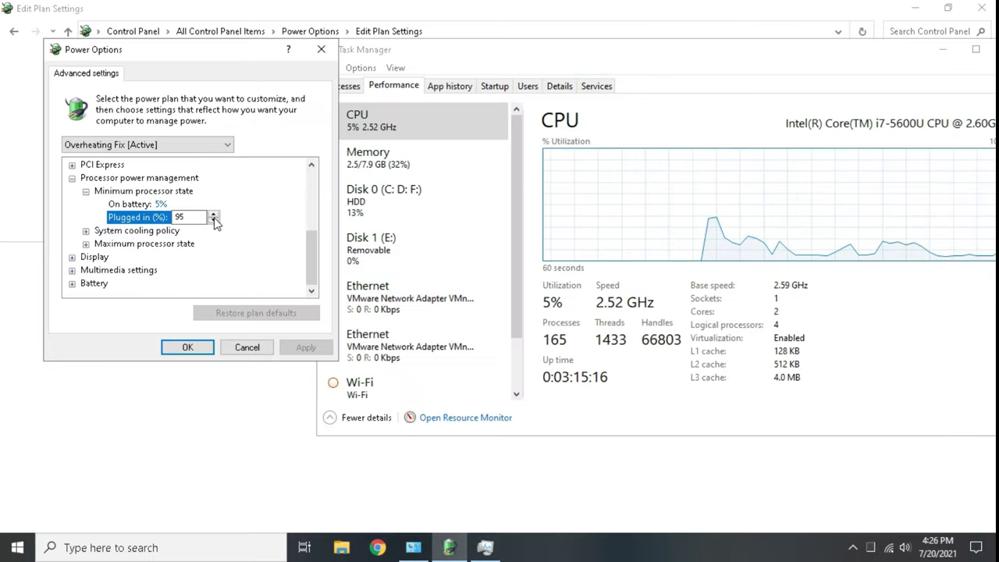
{"action": "left_click", "coordinate": [213, 221]}
{"action": "left_click", "coordinate": [213, 221]}
{"action": "left_click", "coordinate": [213, 221]}
{"action": "left_click", "coordinate": [213, 221]}
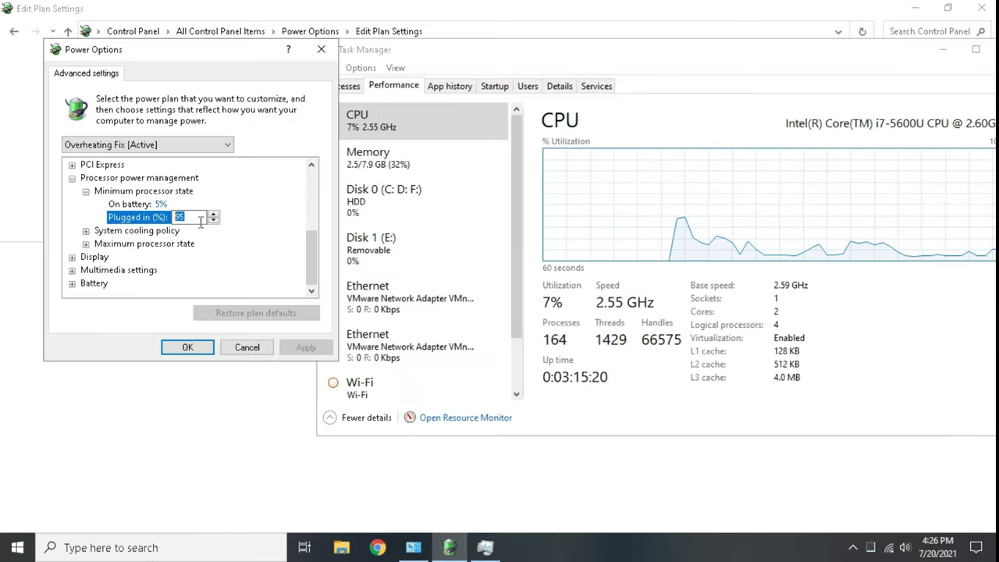
{"action": "left_click", "coordinate": [213, 220]}
{"action": "left_click", "coordinate": [306, 347]}
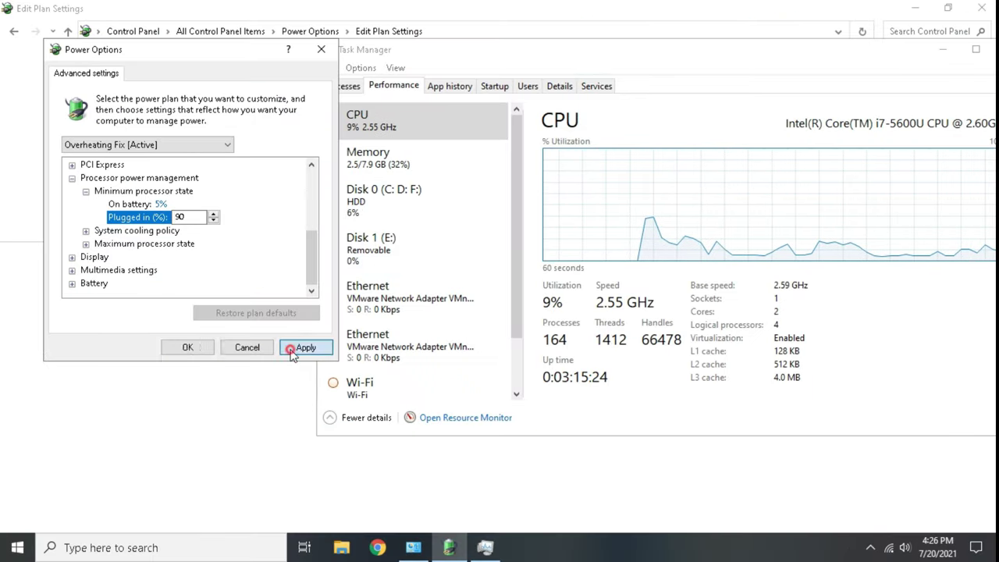
{"action": "double_click", "coordinate": [181, 217]}
{"action": "type", "text": "80"}
{"action": "left_click", "coordinate": [305, 347]}
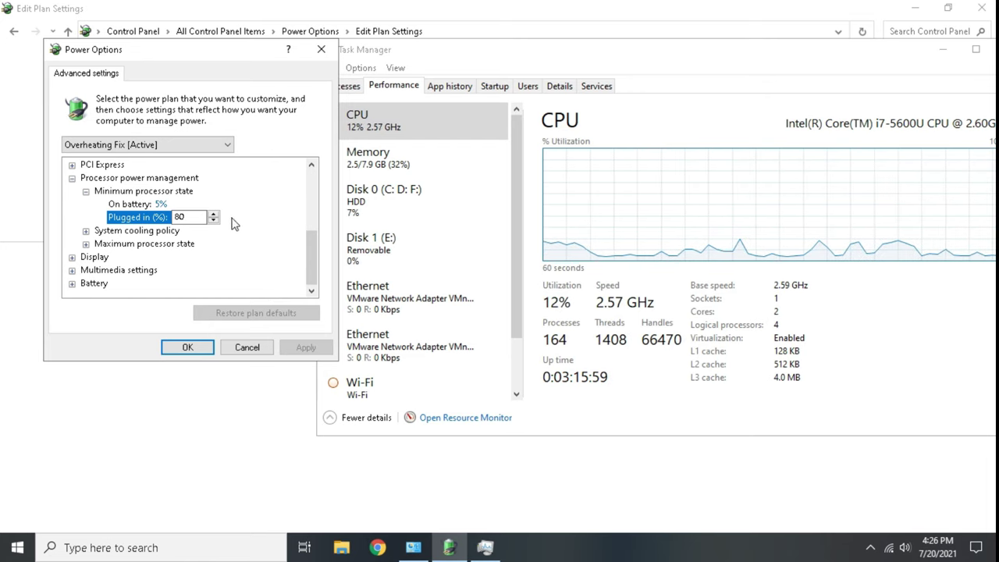
{"action": "double_click", "coordinate": [189, 217]}
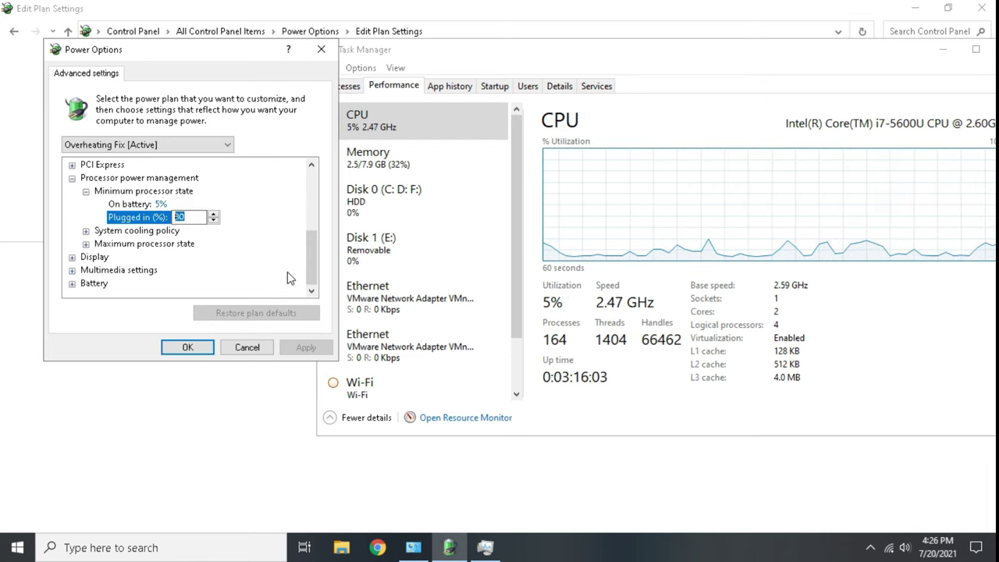
{"action": "type", "text": "85"}
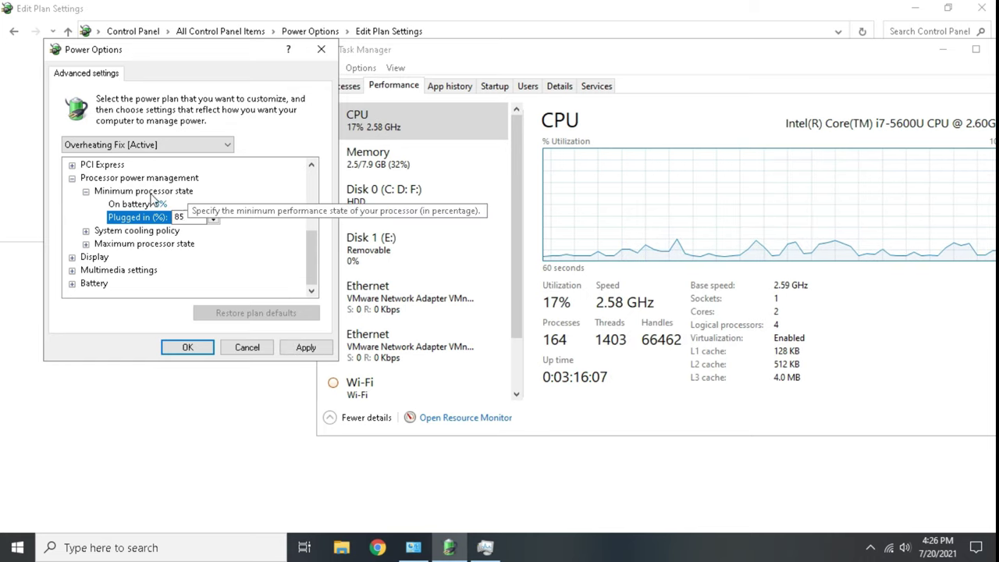
Set battery minimum and both maximum processor states to 85%, and confirm with OK.
{"action": "left_click", "coordinate": [183, 203]}
{"action": "type", "text": "85"}
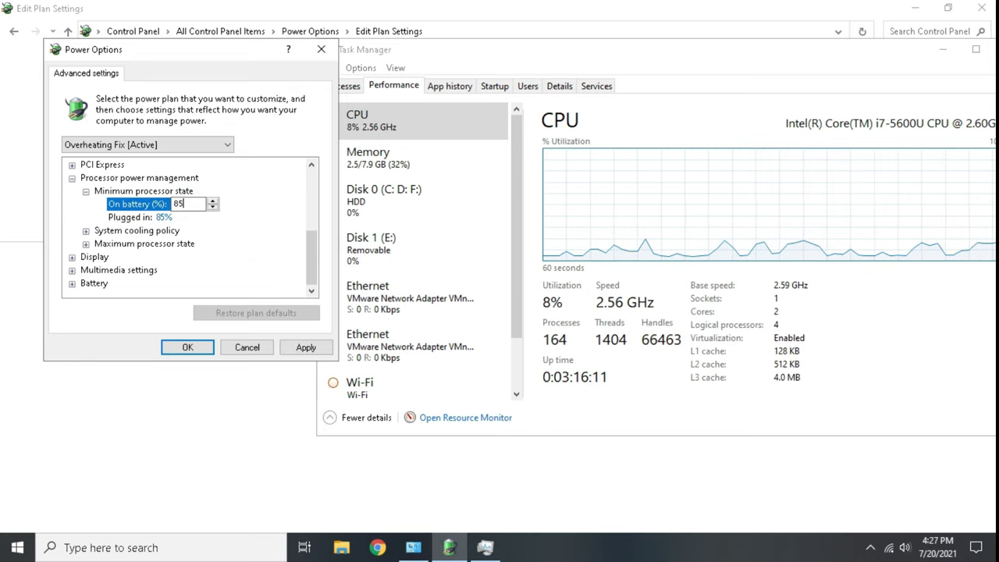
{"action": "left_click", "coordinate": [86, 244]}
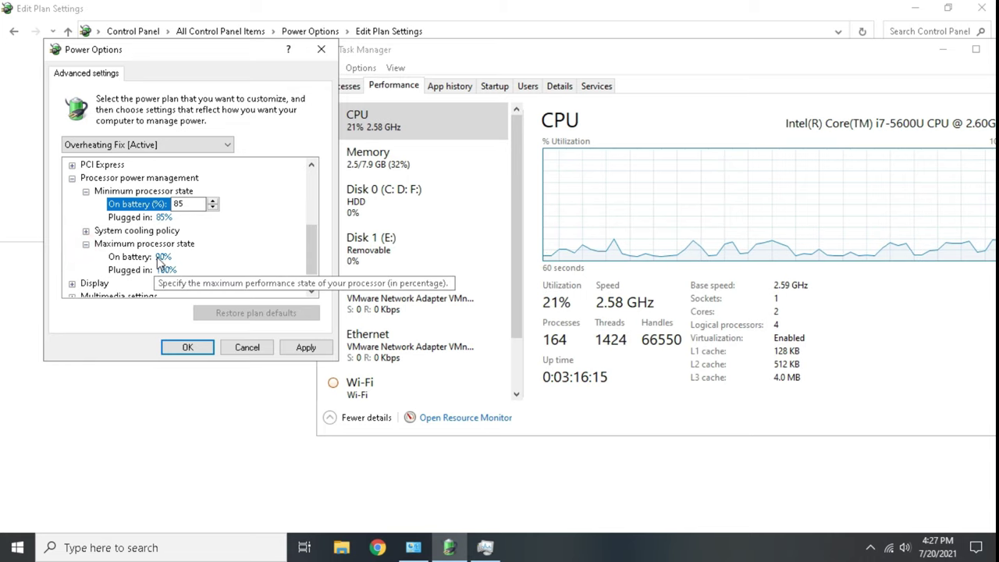
{"action": "left_click", "coordinate": [149, 257]}
{"action": "type", "text": "85"}
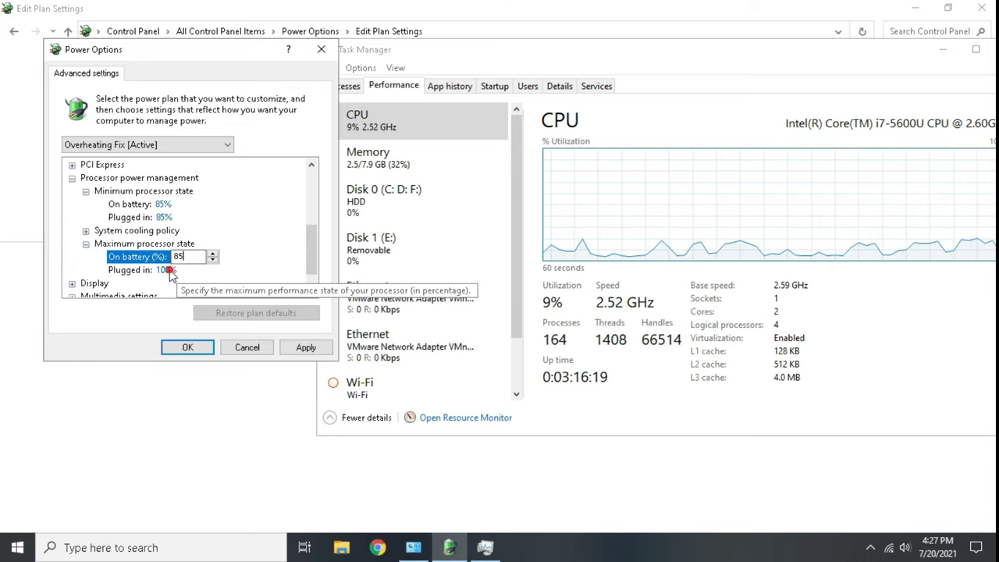
{"action": "left_click", "coordinate": [157, 269]}
{"action": "type", "text": "85"}
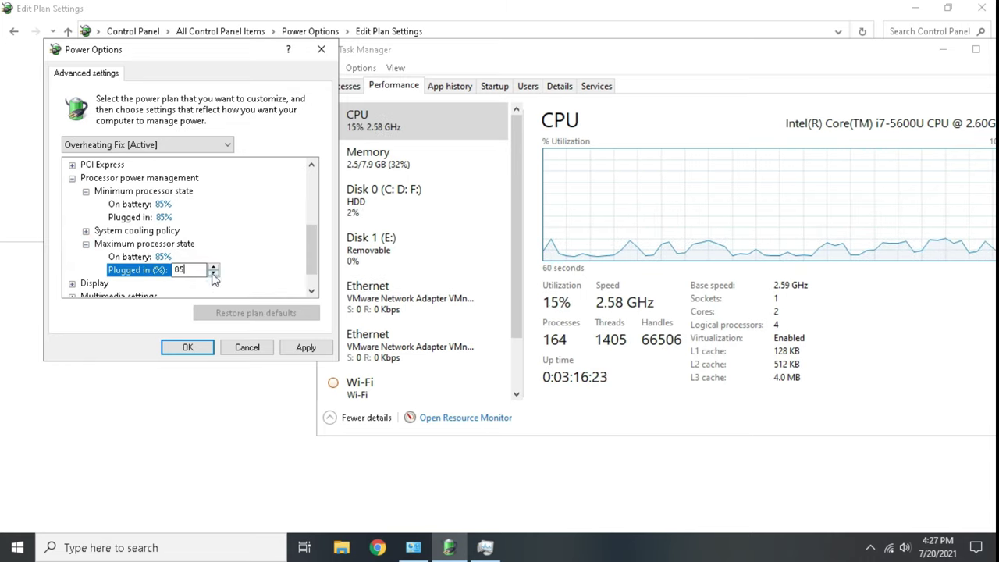
{"action": "left_click", "coordinate": [187, 347]}
Close Task Manager and the Edit Plan Settings window.
{"action": "left_click_drag", "start_coordinate": [781, 50], "coordinate": [565, 93]}
{"action": "left_click", "coordinate": [791, 94]}
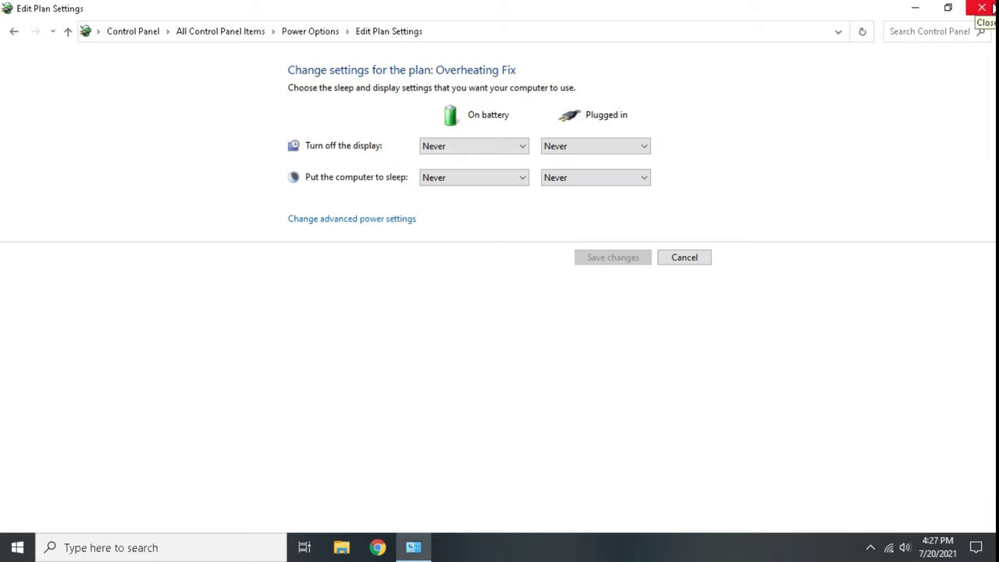
{"action": "left_click", "coordinate": [982, 8]}
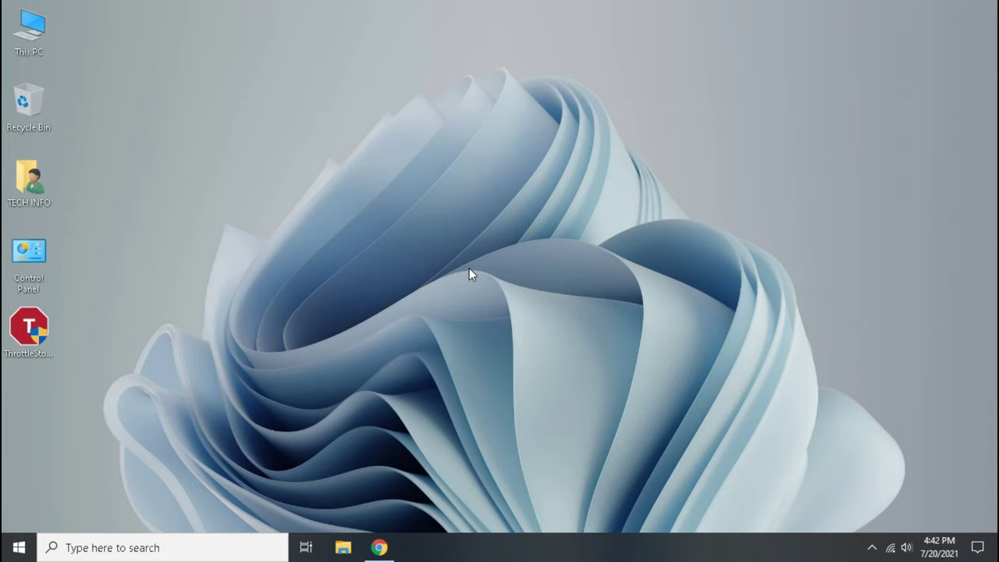
{"action": "right_click", "coordinate": [549, 544]}
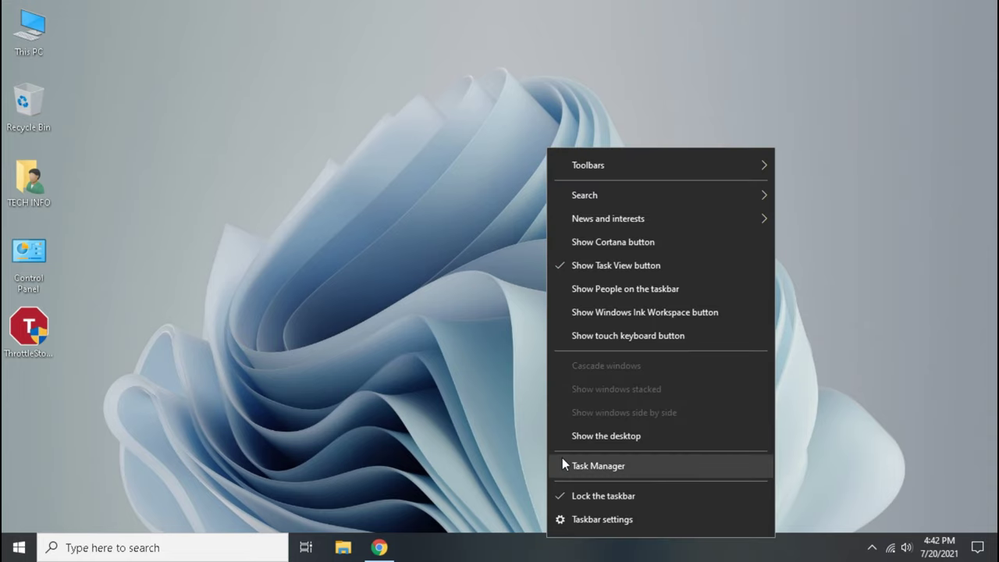
{"action": "left_click", "coordinate": [565, 463]}
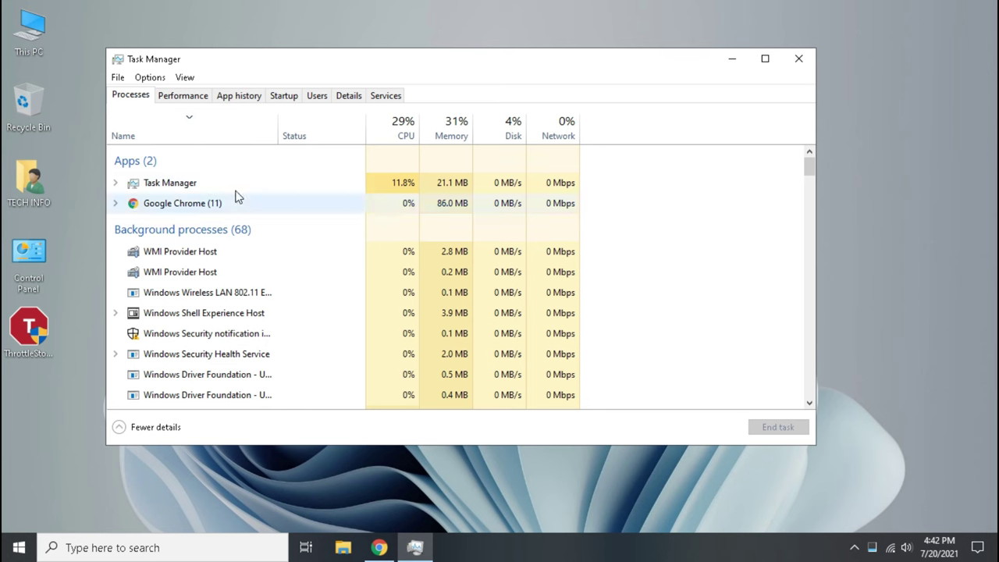
{"action": "left_click", "coordinate": [194, 96]}
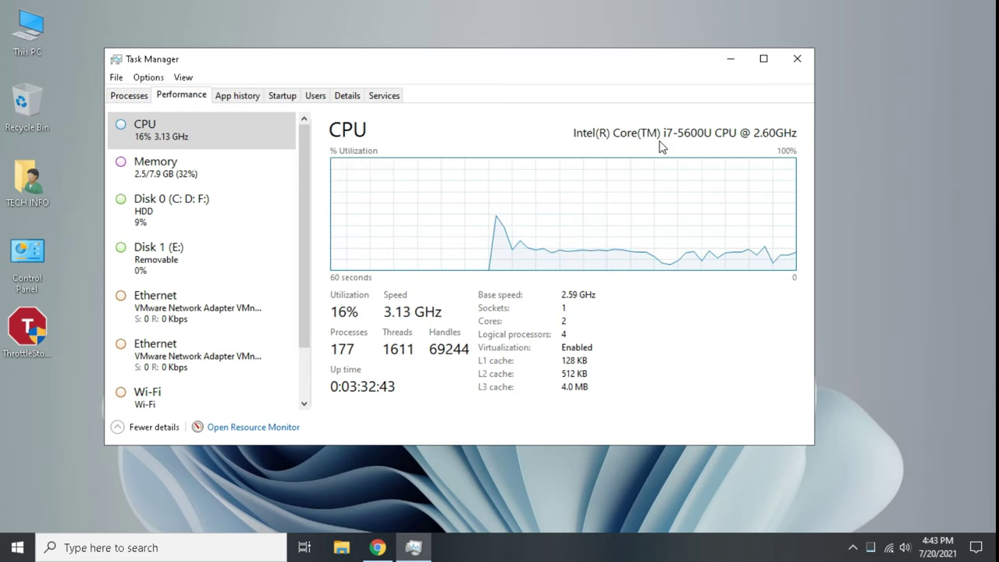
{"action": "left_click", "coordinate": [797, 59]}
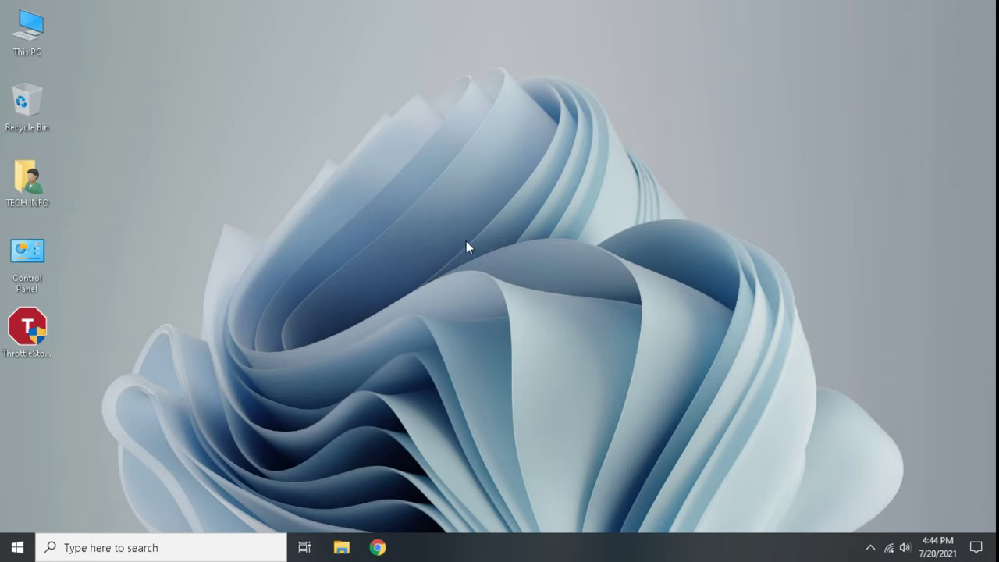
Launch ThrottleStop past its prompts, tick Disable Turbo, save, and close it.
{"action": "double_click", "coordinate": [29, 328]}
{"action": "left_click", "coordinate": [549, 331]}
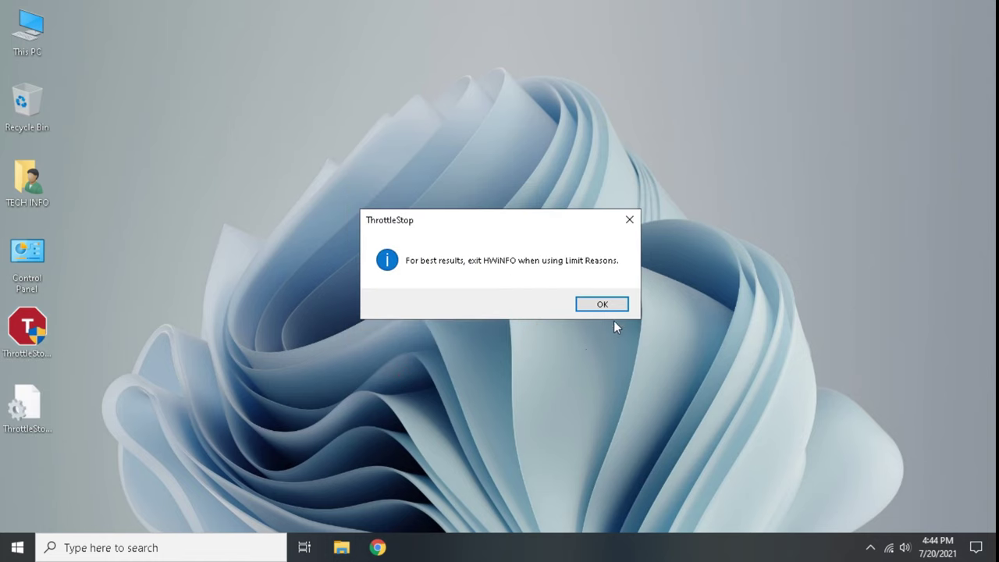
{"action": "left_click", "coordinate": [610, 304]}
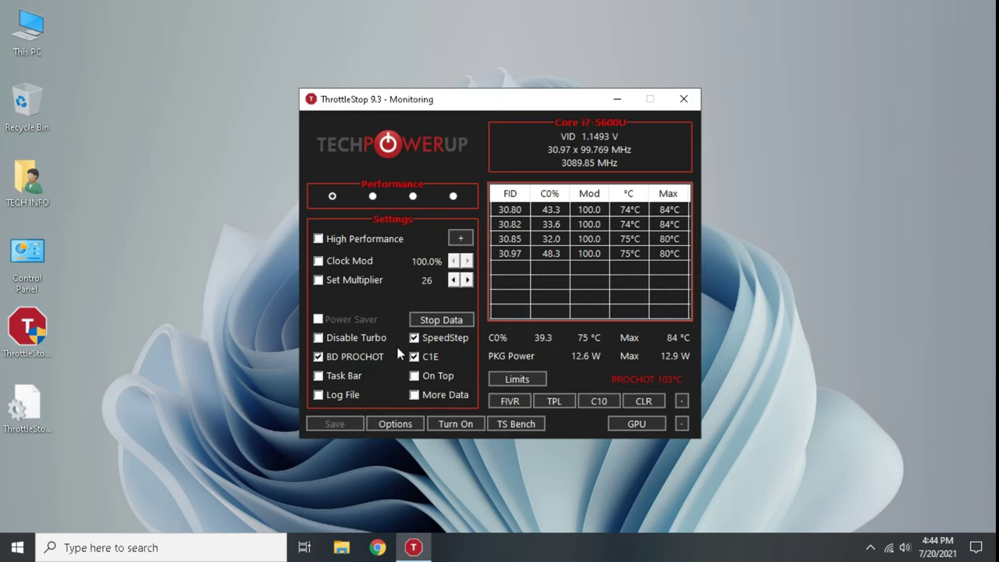
{"action": "left_click", "coordinate": [318, 338]}
{"action": "left_click", "coordinate": [333, 424]}
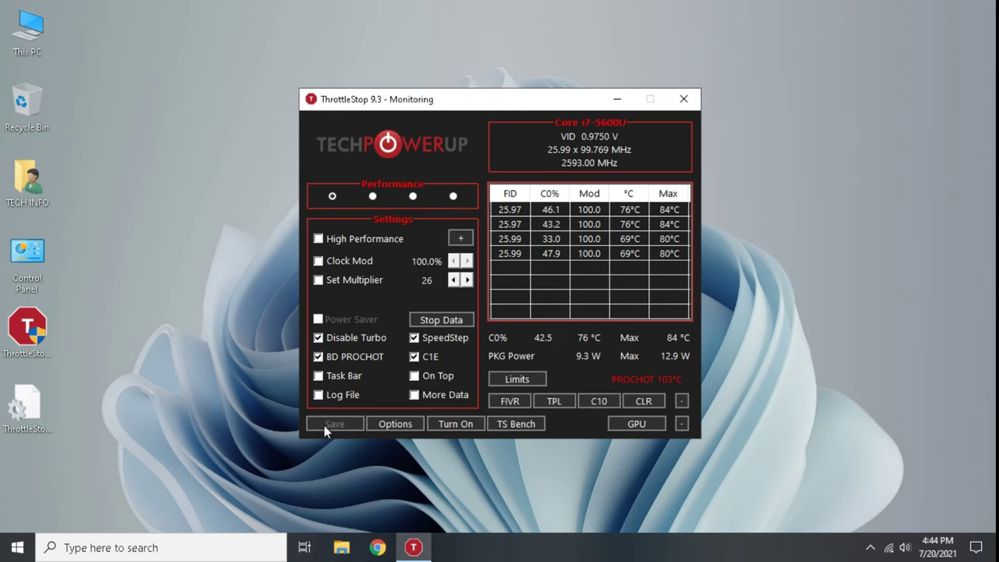
{"action": "left_click", "coordinate": [687, 102]}
Check in Task Manager's Performance tab that the CPU now runs near 2.58 GHz.
{"action": "right_click", "coordinate": [495, 546]}
{"action": "left_click", "coordinate": [516, 473]}
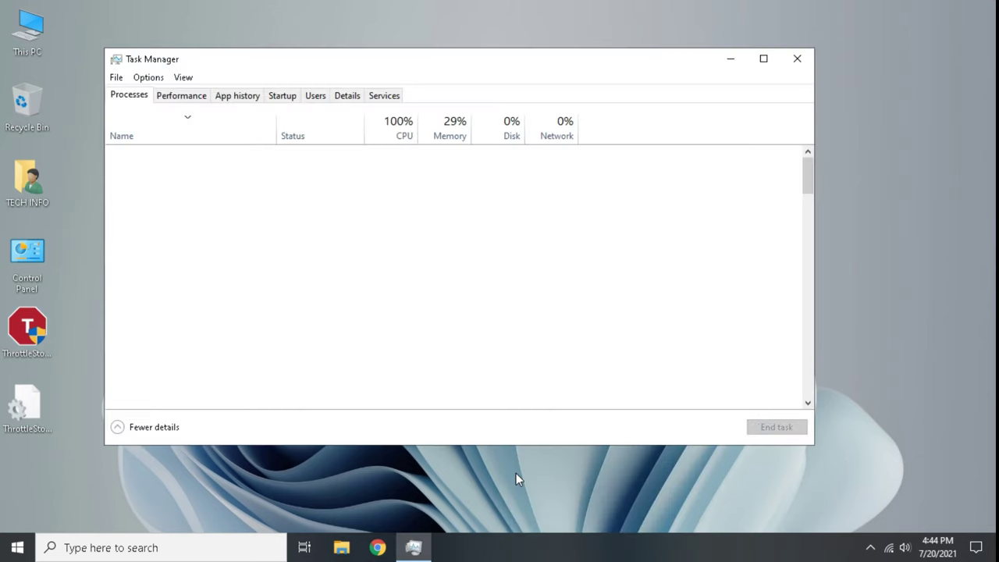
{"action": "left_click", "coordinate": [189, 97]}
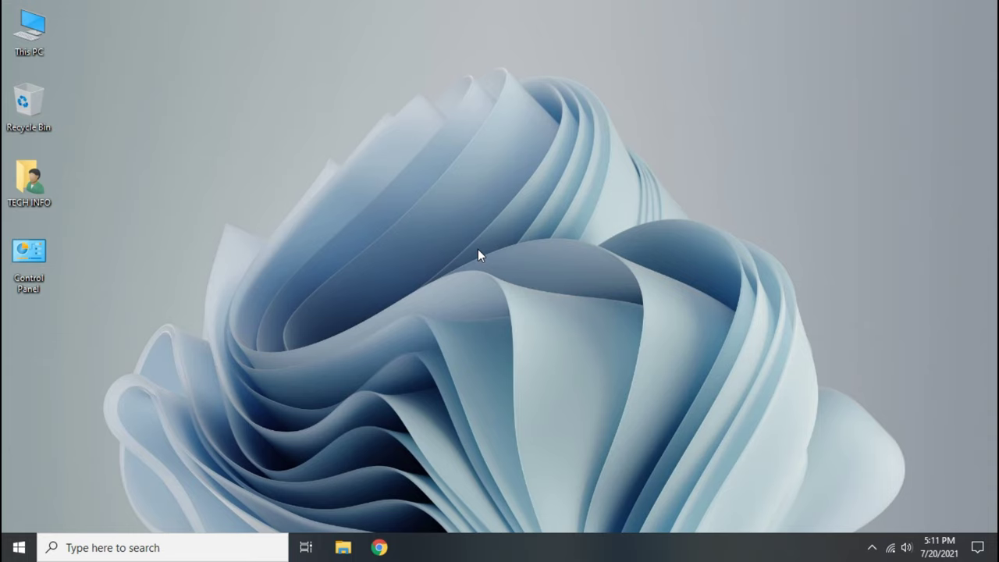
{"action": "key", "text": "super"}
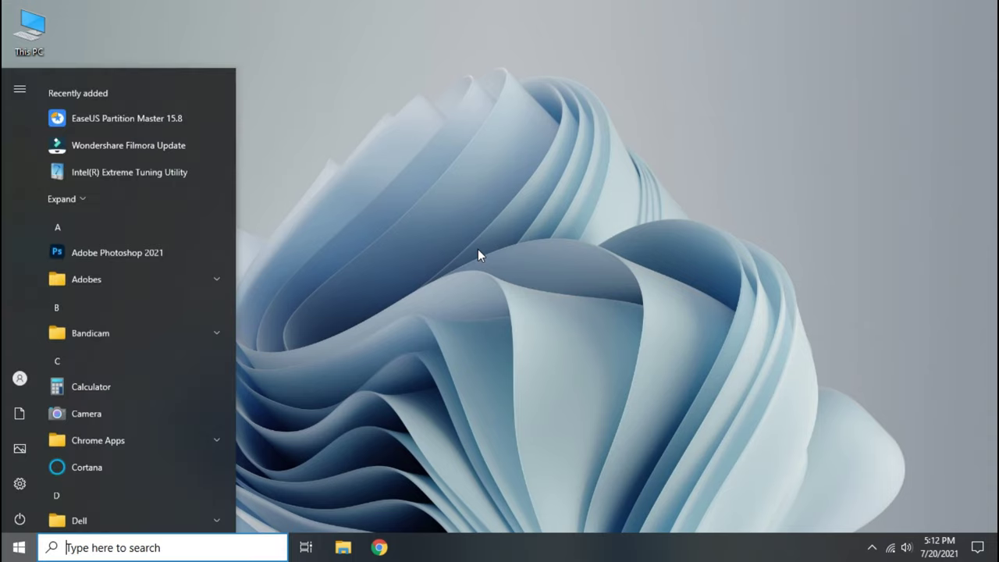
{"action": "type", "text": "powershell"}
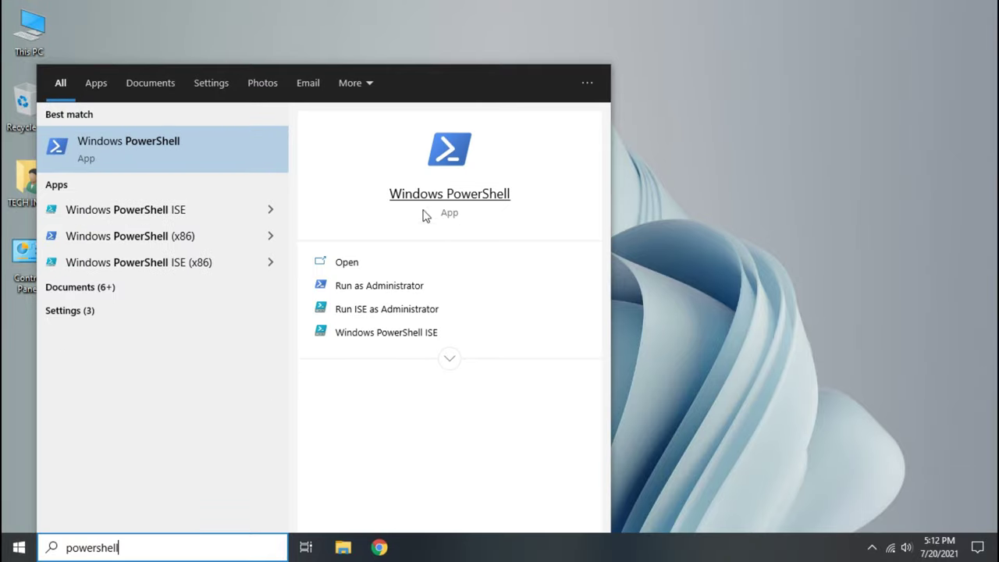
{"action": "right_click", "coordinate": [201, 143]}
{"action": "left_click", "coordinate": [268, 150]}
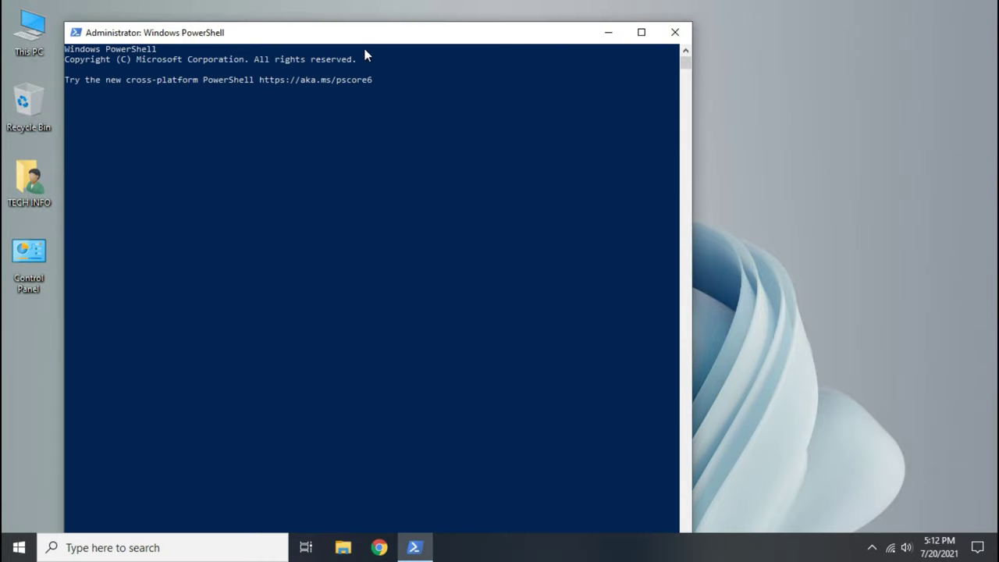
{"action": "left_click_drag", "start_coordinate": [368, 33], "coordinate": [385, 21]}
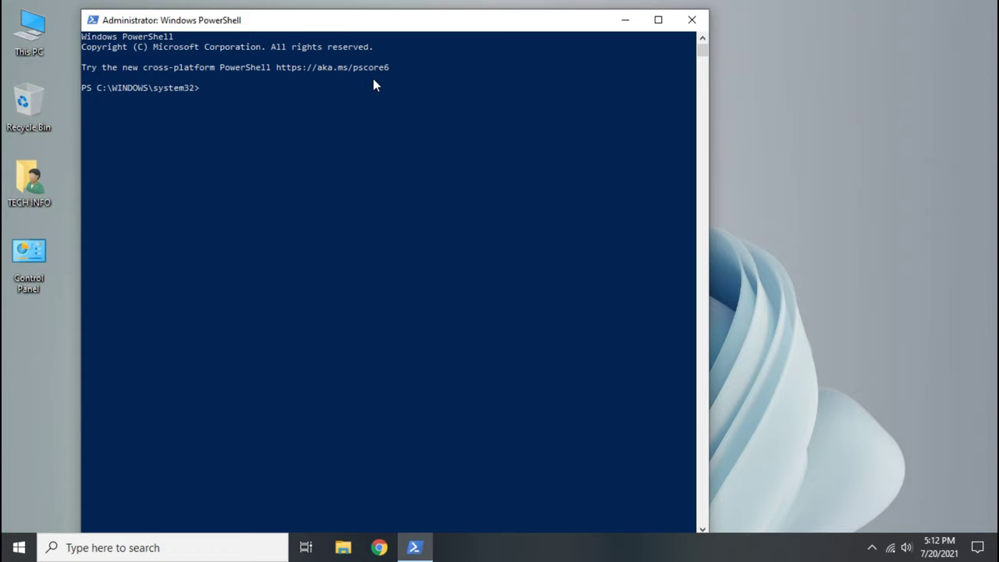
{"action": "right_click", "coordinate": [374, 79]}
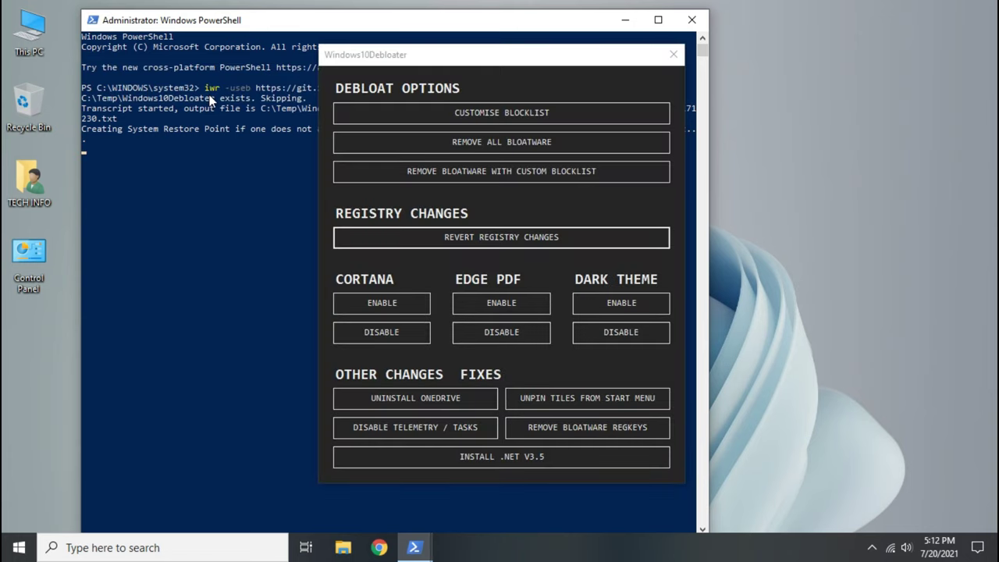
Run custom-blocklist bloatware removal, OneDrive uninstall, telemetry disable, Start unpinning and regkey cleanup, then close the debloater.
{"action": "left_click", "coordinate": [522, 172]}
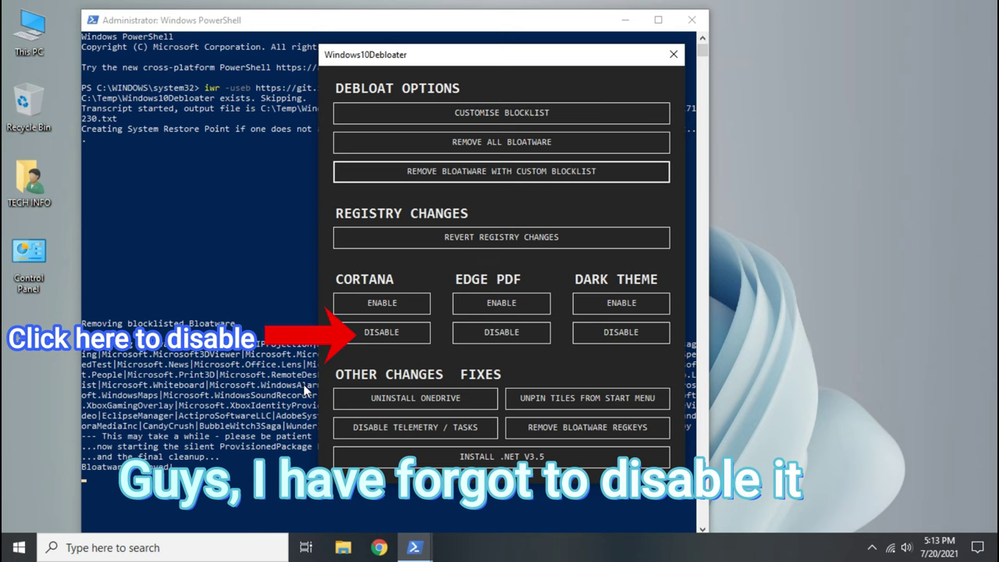
{"action": "left_click", "coordinate": [406, 400]}
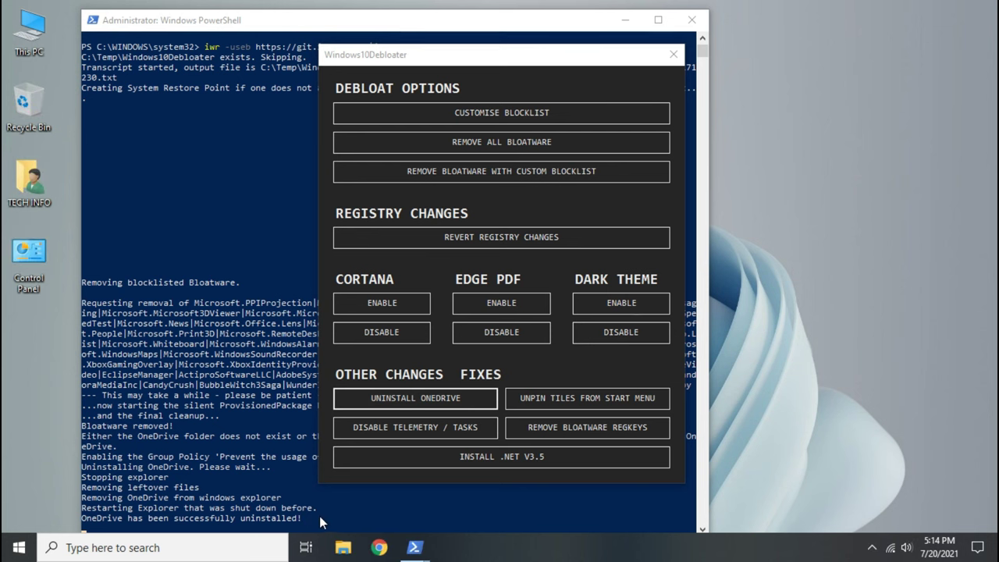
{"action": "left_click", "coordinate": [374, 427]}
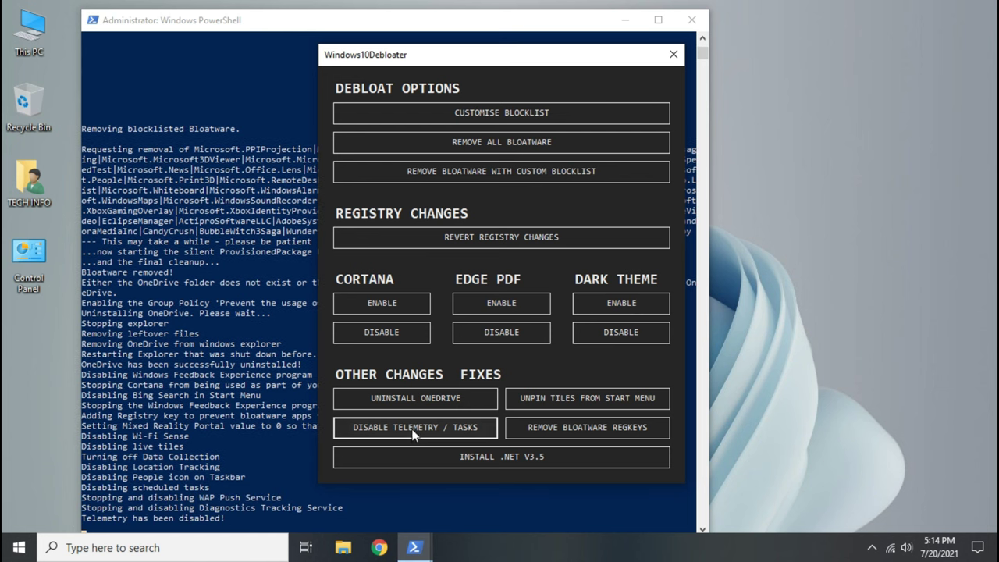
{"action": "left_click", "coordinate": [542, 398]}
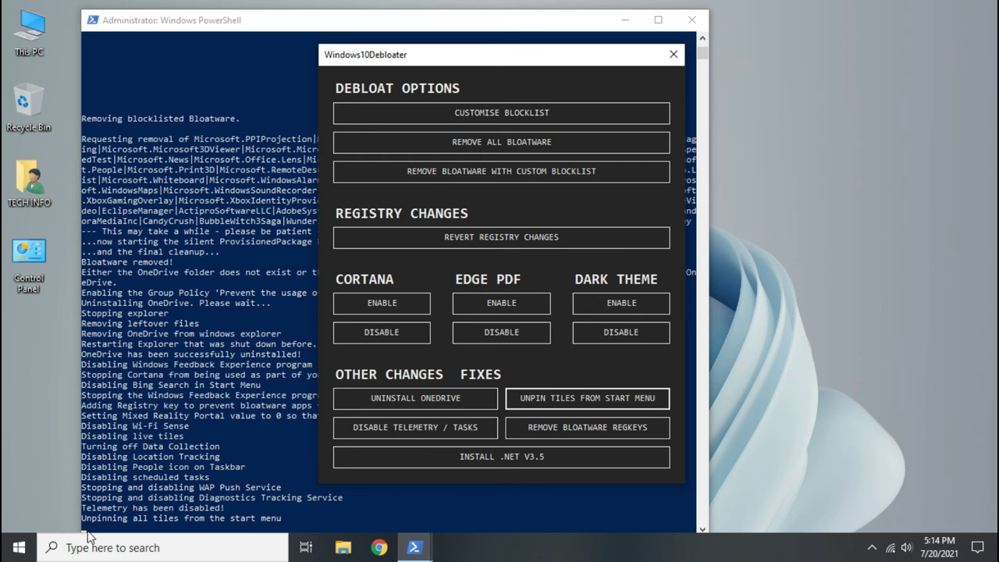
{"action": "left_click", "coordinate": [538, 428]}
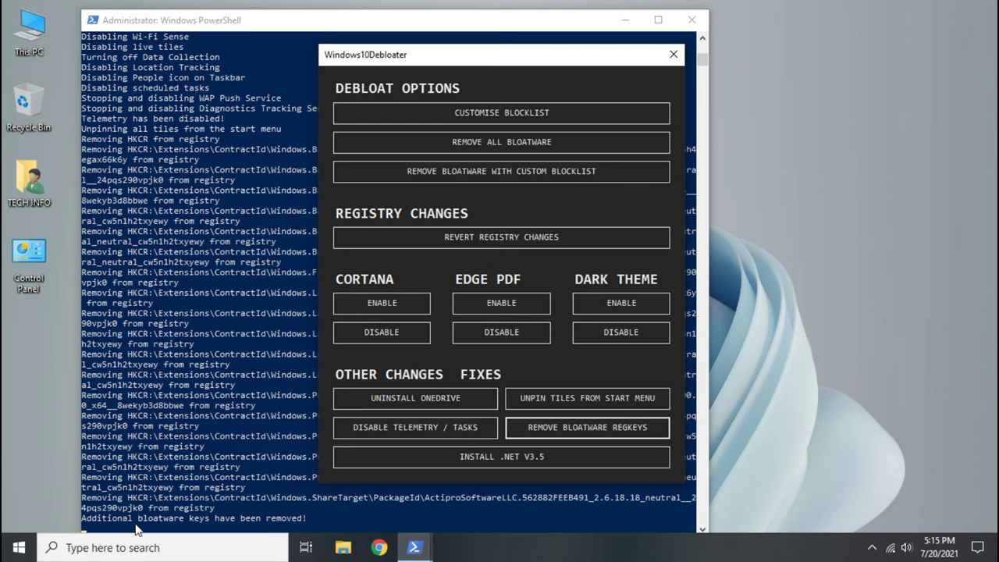
{"action": "left_click", "coordinate": [674, 55]}
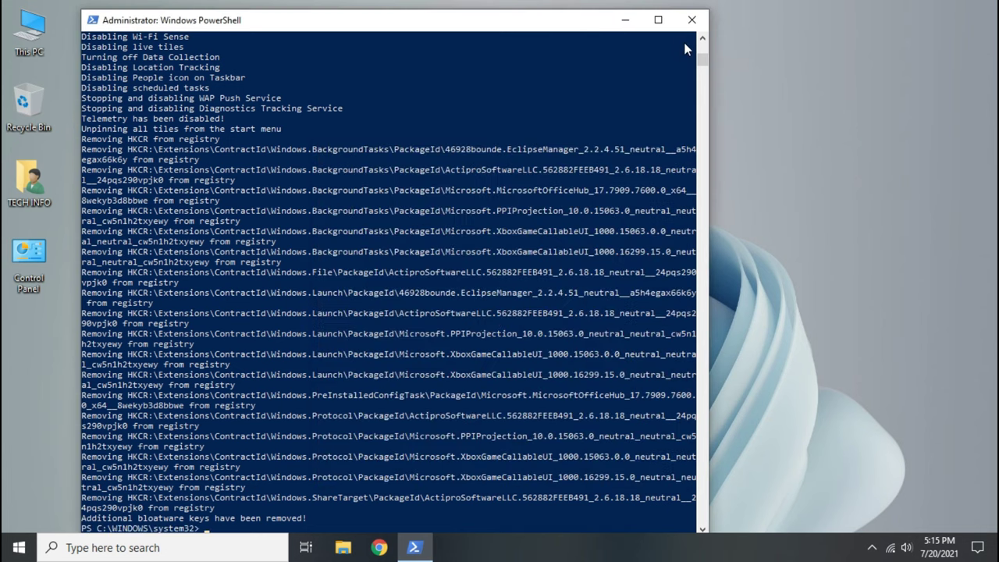
Close PowerShell, open systempropertiesadvanced from Run, and apply 'Adjust for best performance' visual effects.
{"action": "left_click", "coordinate": [691, 19]}
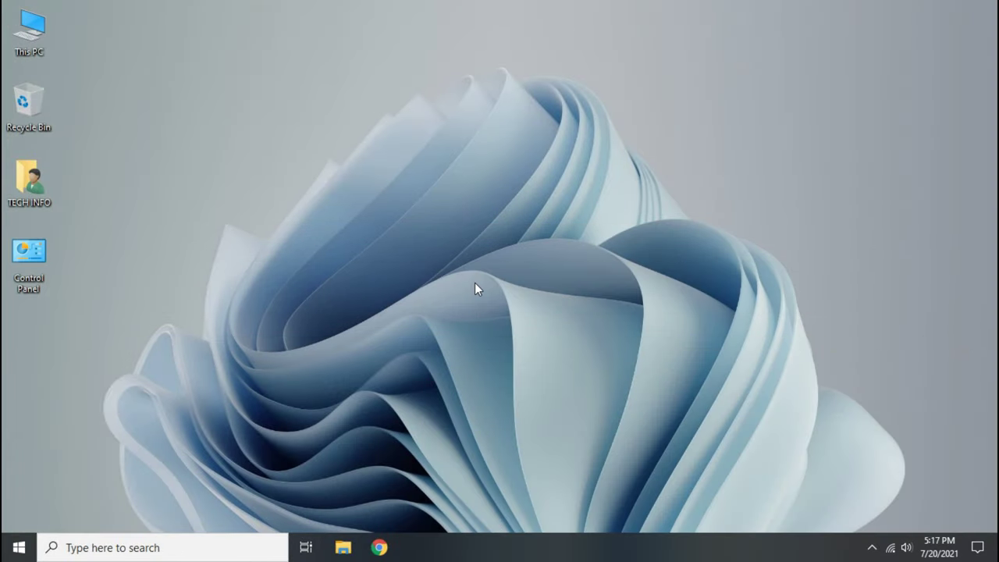
{"action": "key", "text": "super+r"}
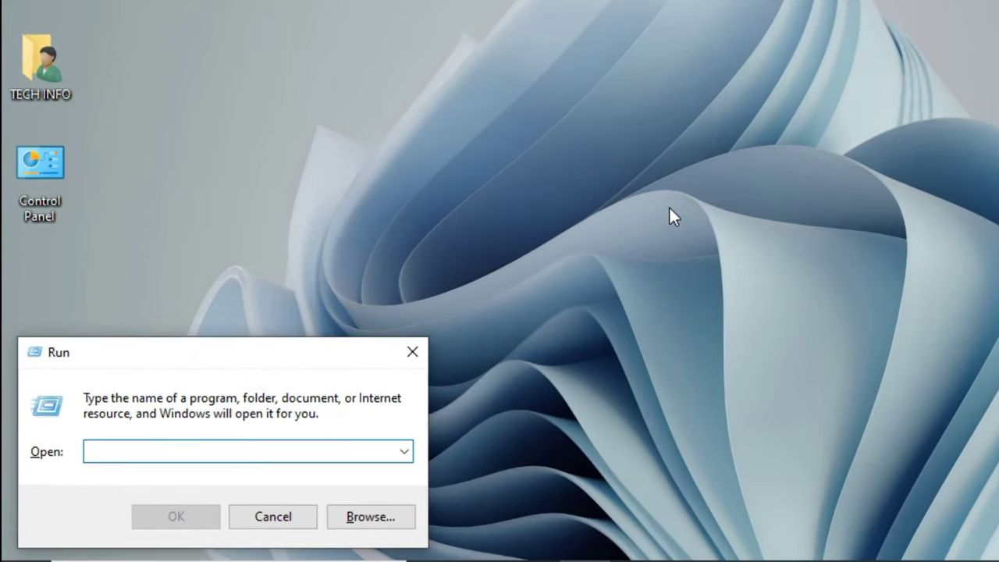
{"action": "type", "text": "syste"}
{"action": "type", "text": "mproper"}
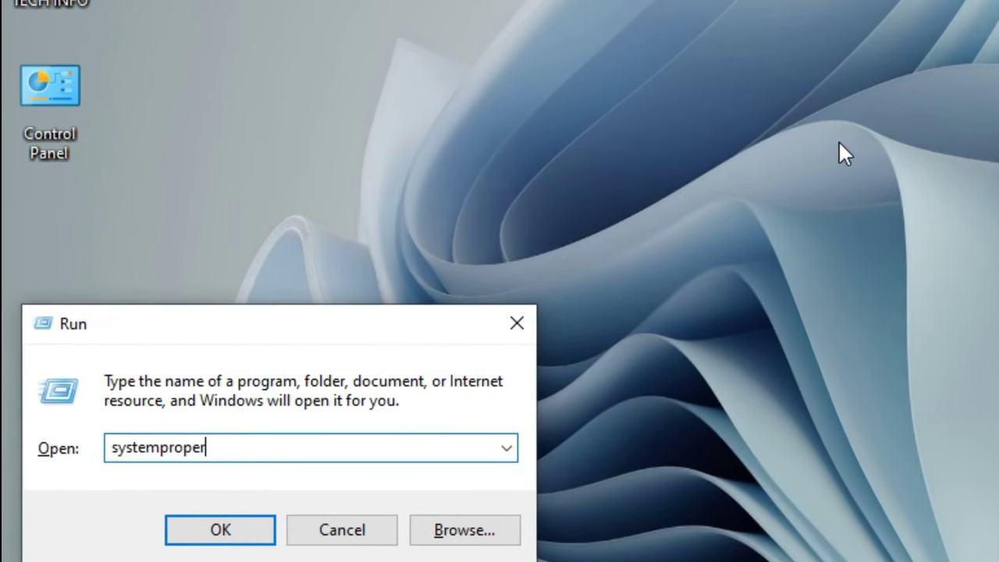
{"action": "type", "text": "tiesadvanced"}
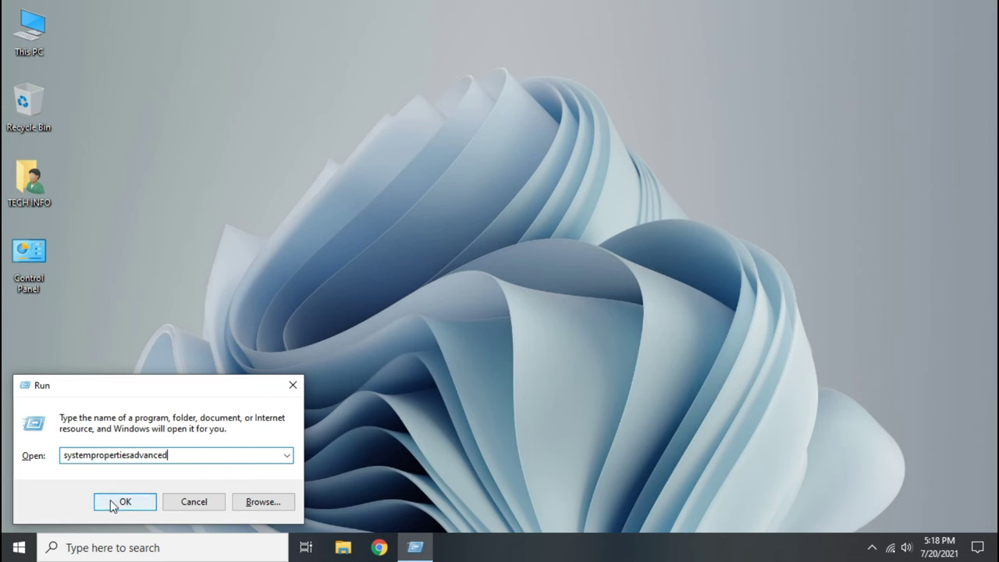
{"action": "left_click", "coordinate": [200, 528]}
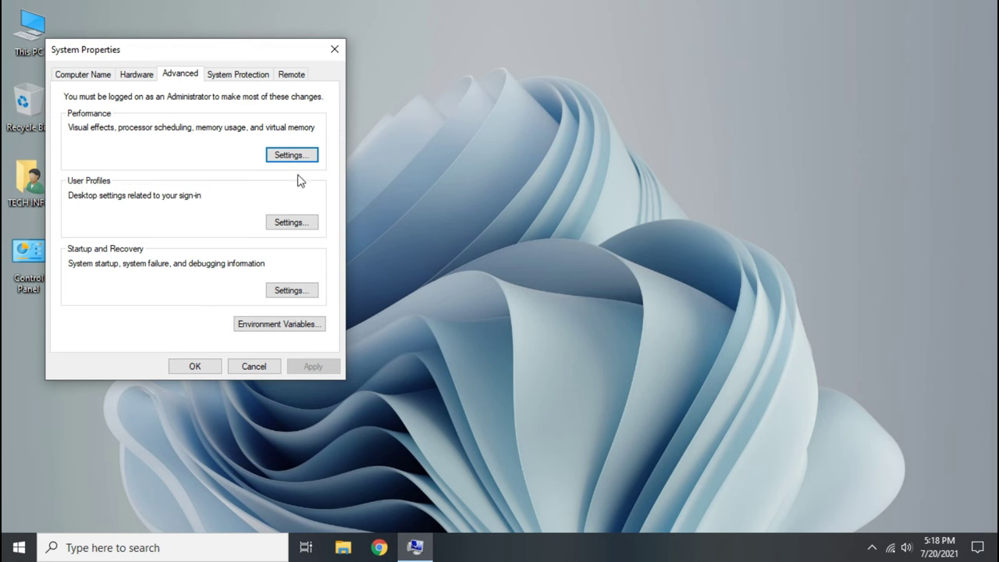
{"action": "left_click", "coordinate": [291, 155]}
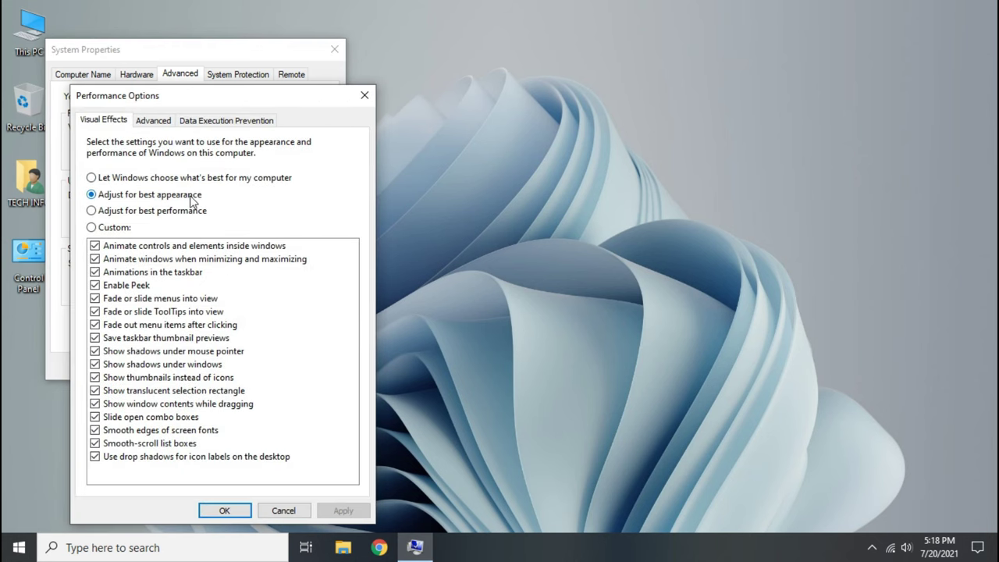
{"action": "left_click", "coordinate": [108, 211]}
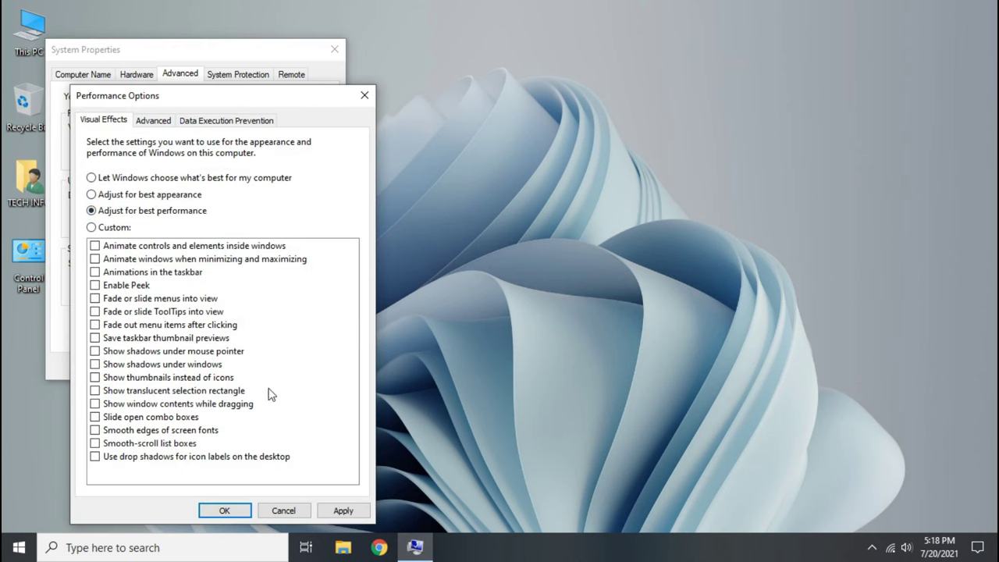
{"action": "left_click", "coordinate": [342, 512]}
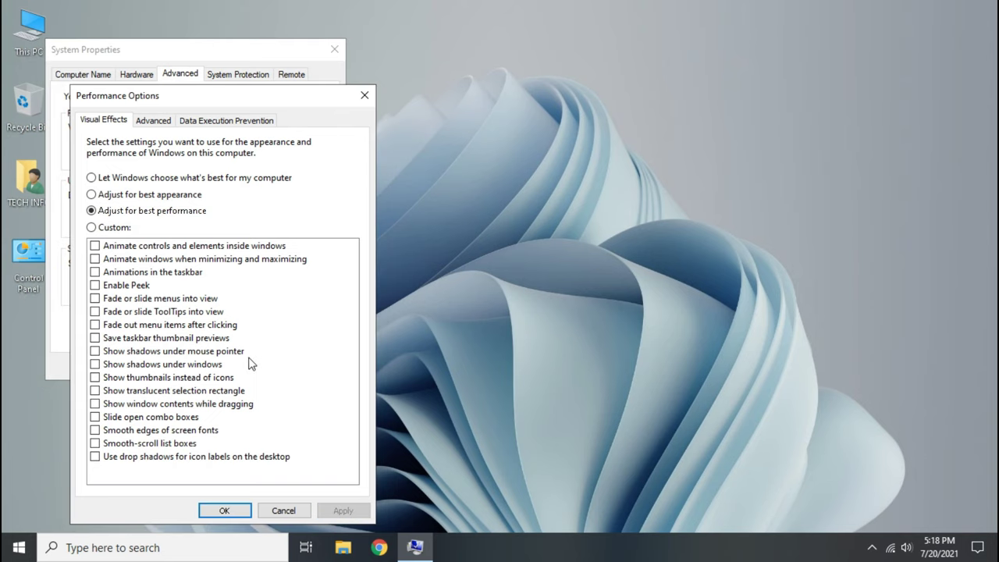
Open Virtual memory settings and choose a custom paging file size.
{"action": "left_click", "coordinate": [153, 121]}
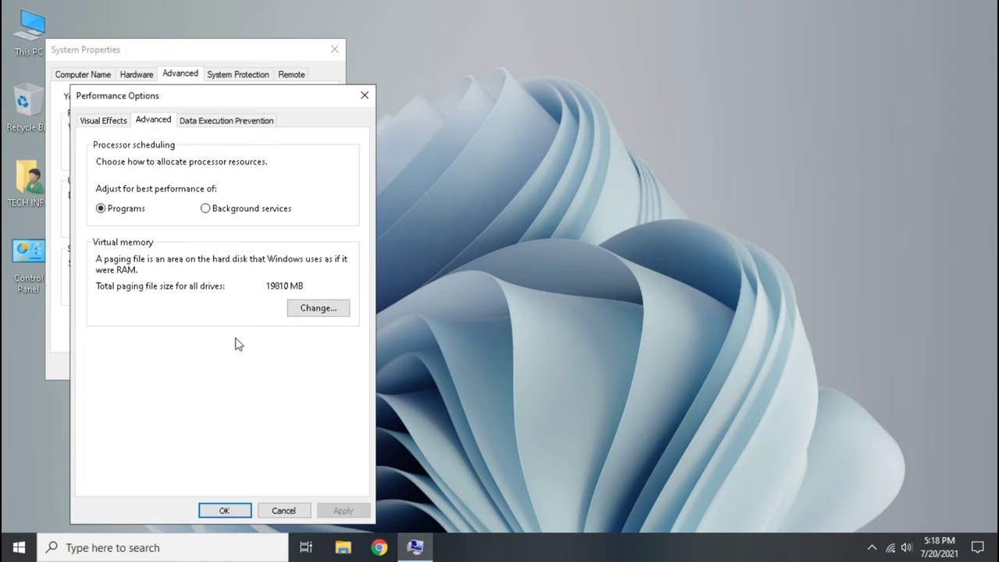
{"action": "left_click", "coordinate": [319, 309]}
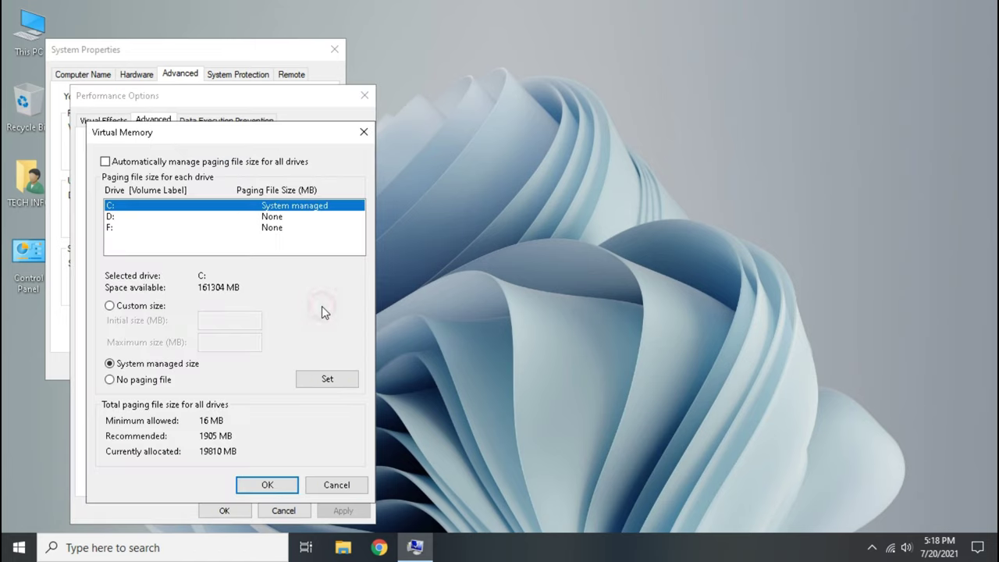
{"action": "left_click", "coordinate": [123, 306]}
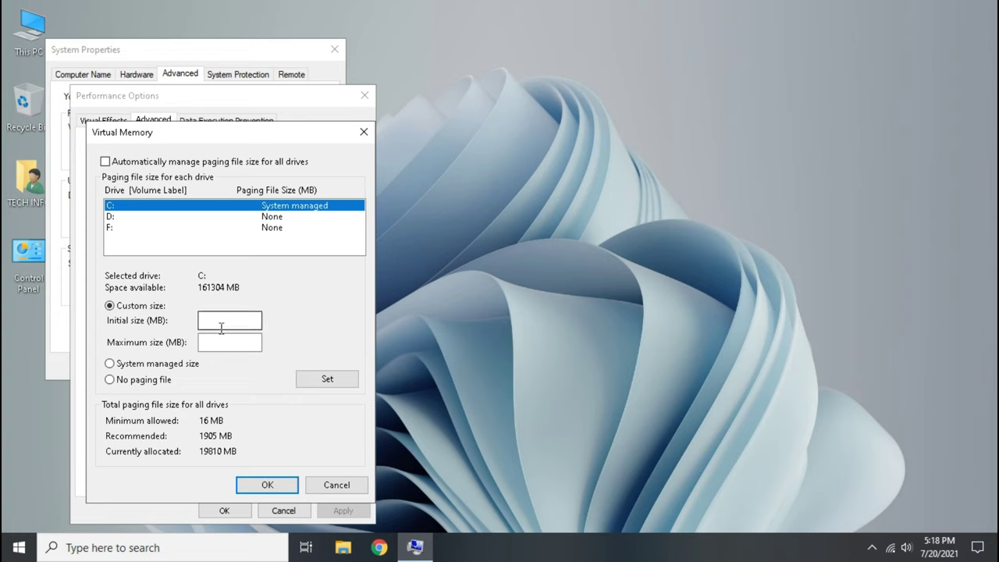
Open Calculator and enter 1536 × to start computing the paging size.
{"action": "key", "text": "super+r"}
{"action": "type", "text": "calc"}
{"action": "key", "text": "Return"}
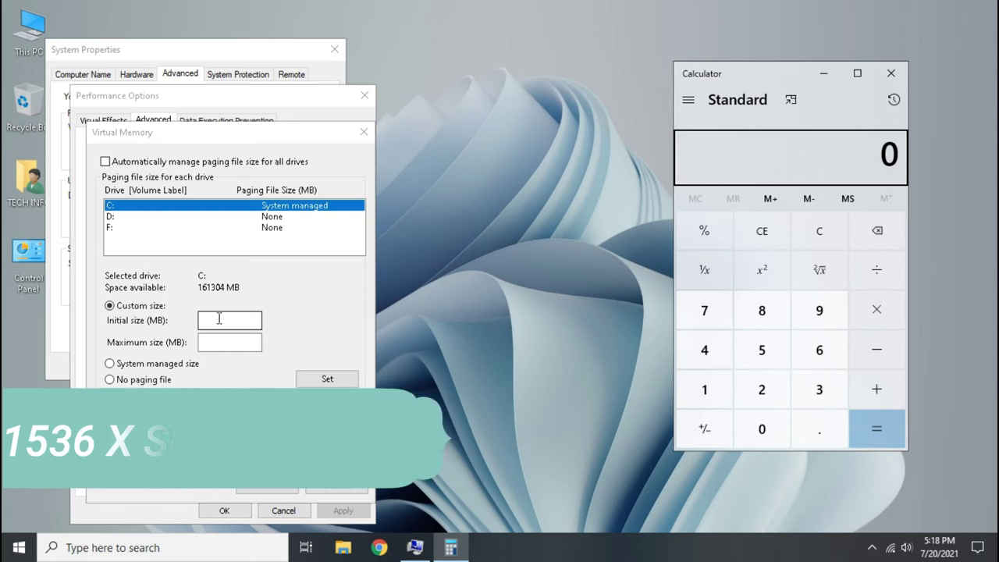
{"action": "left_click", "coordinate": [704, 389]}
{"action": "left_click", "coordinate": [762, 350]}
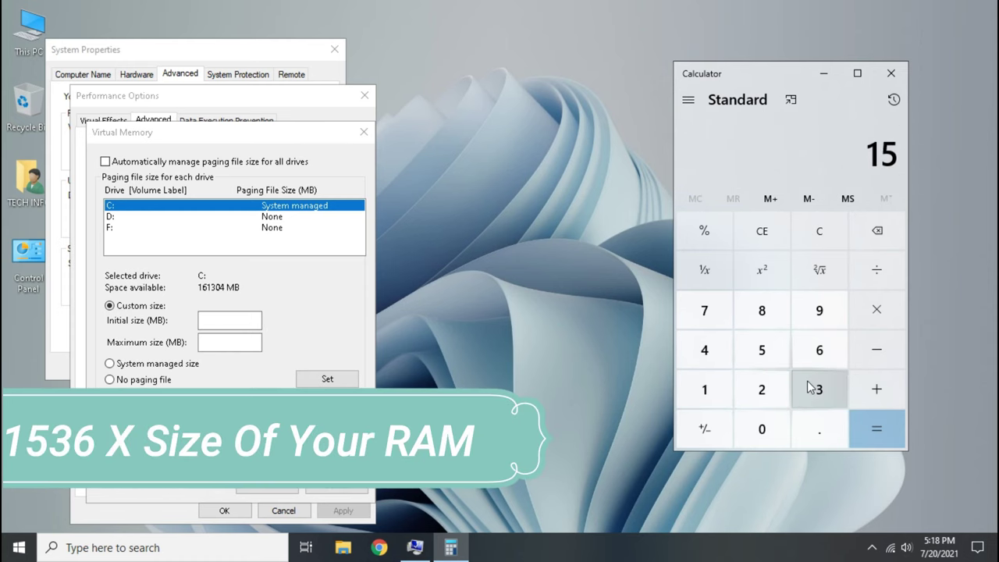
{"action": "left_click", "coordinate": [819, 390]}
{"action": "left_click", "coordinate": [820, 352]}
{"action": "left_click", "coordinate": [877, 310]}
Confirm 8.0 GB installed RAM in Task Manager and calculate 1536 × 8 = 12,288.
{"action": "right_click", "coordinate": [587, 547]}
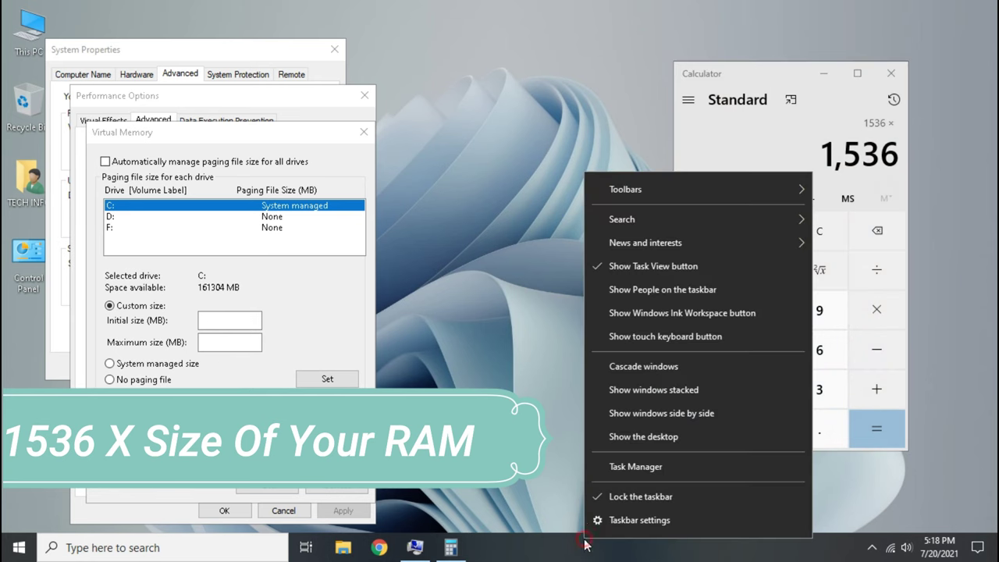
{"action": "left_click", "coordinate": [616, 466]}
{"action": "left_click", "coordinate": [183, 95]}
{"action": "left_click", "coordinate": [157, 166]}
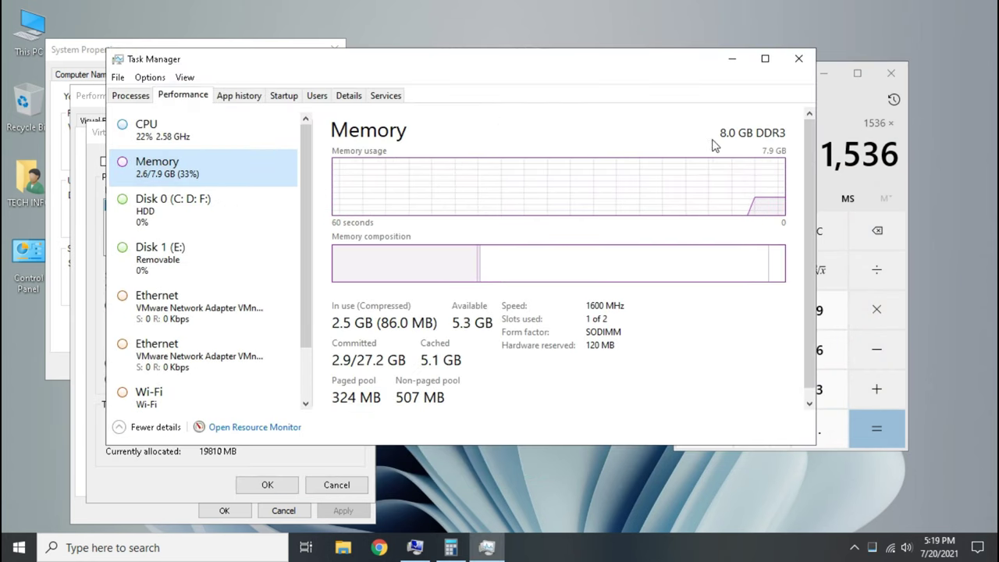
{"action": "left_click", "coordinate": [799, 59]}
{"action": "left_click", "coordinate": [762, 310]}
{"action": "left_click", "coordinate": [877, 429]}
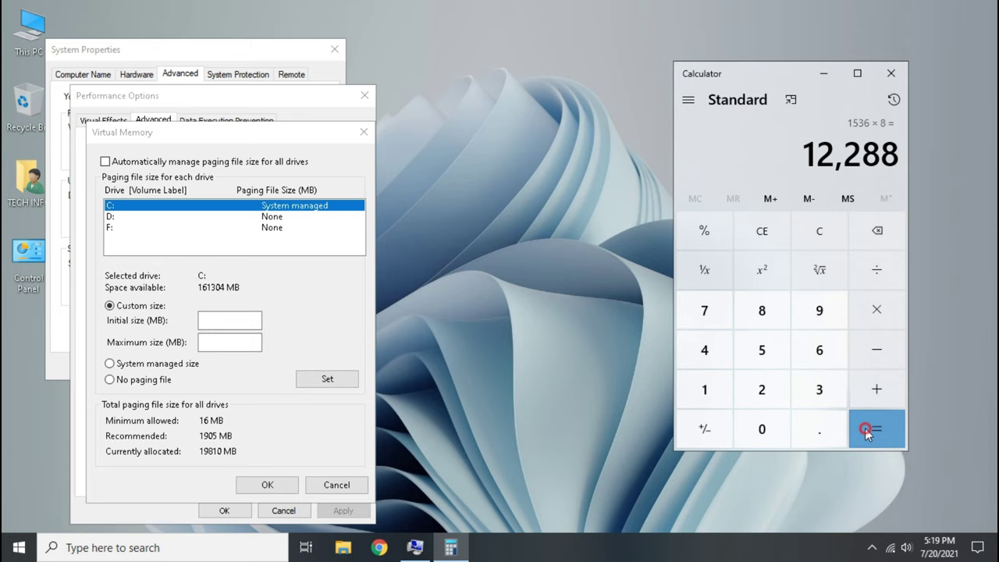
Set drive C's paging file initial and maximum size to 12288 MB and confirm.
{"action": "left_click", "coordinate": [229, 320]}
{"action": "type", "text": "12288"}
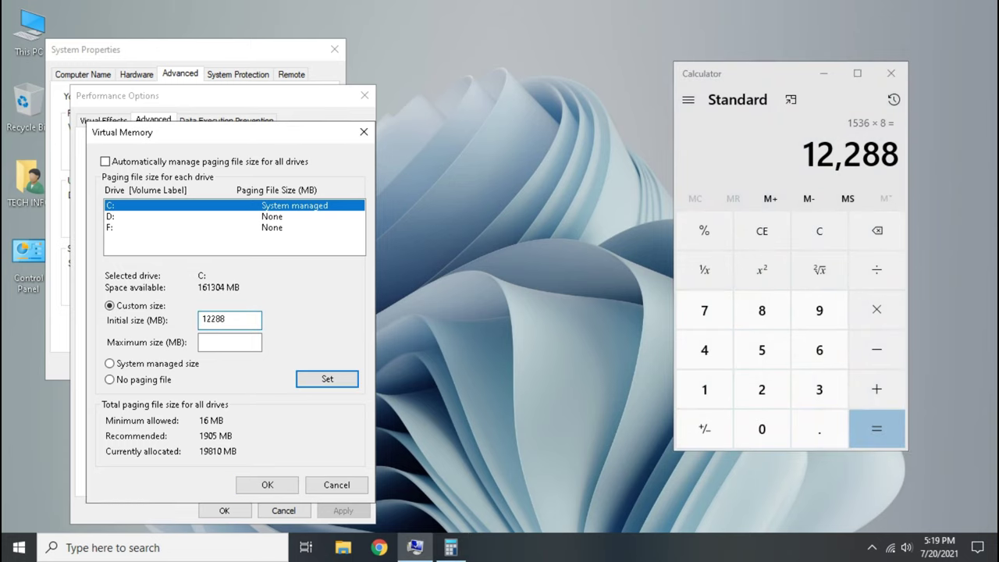
{"action": "left_click", "coordinate": [229, 341]}
{"action": "type", "text": "12288"}
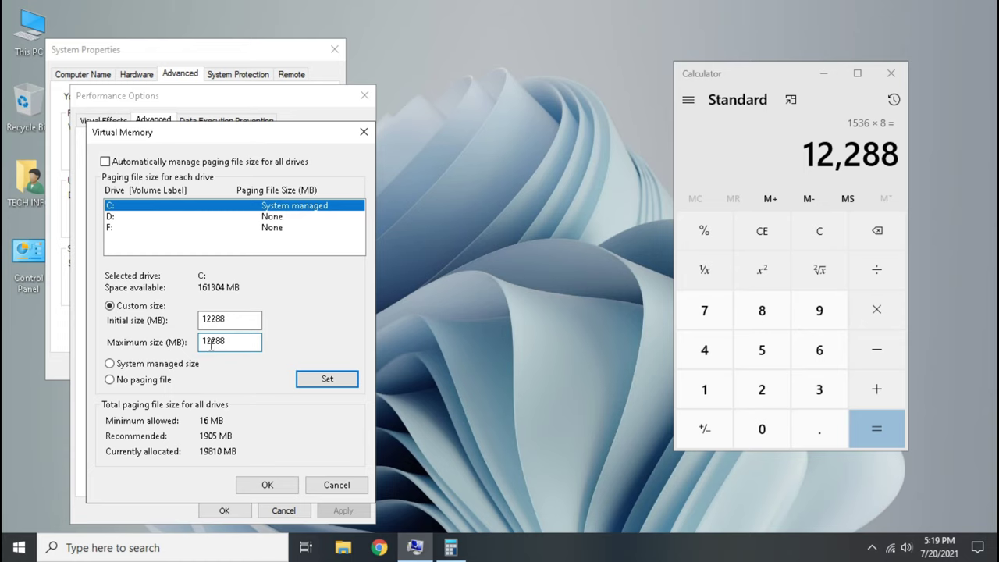
{"action": "left_click", "coordinate": [323, 380]}
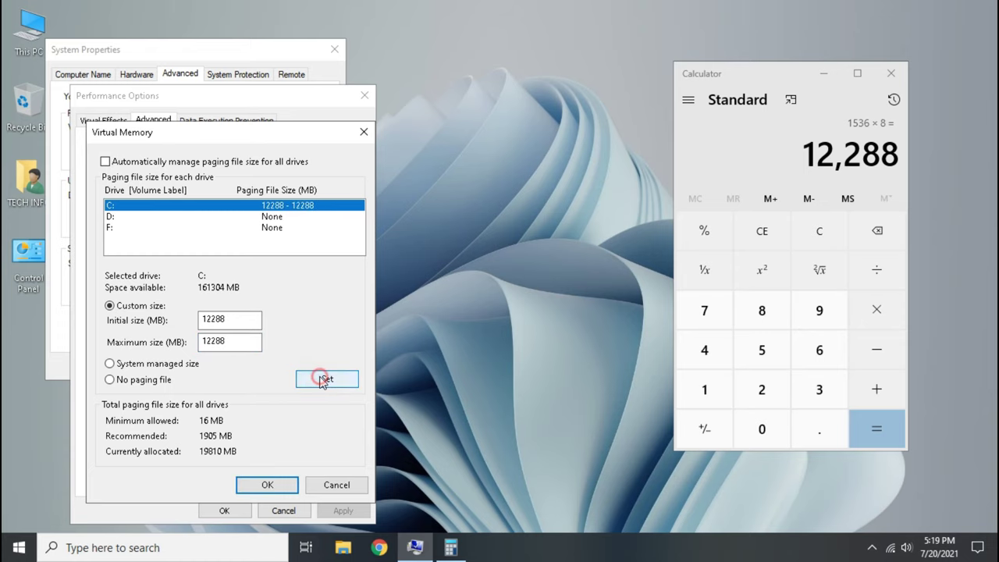
{"action": "left_click", "coordinate": [267, 485]}
Close Performance Options and System Properties, choose Restart Later, and close Calculator.
{"action": "left_click", "coordinate": [605, 331]}
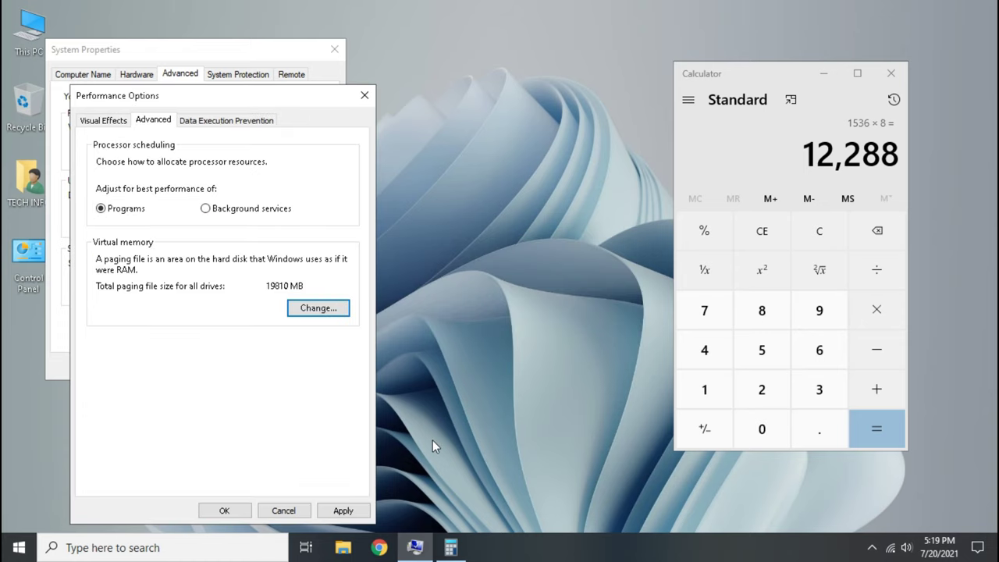
{"action": "left_click", "coordinate": [225, 510]}
{"action": "left_click", "coordinate": [194, 364]}
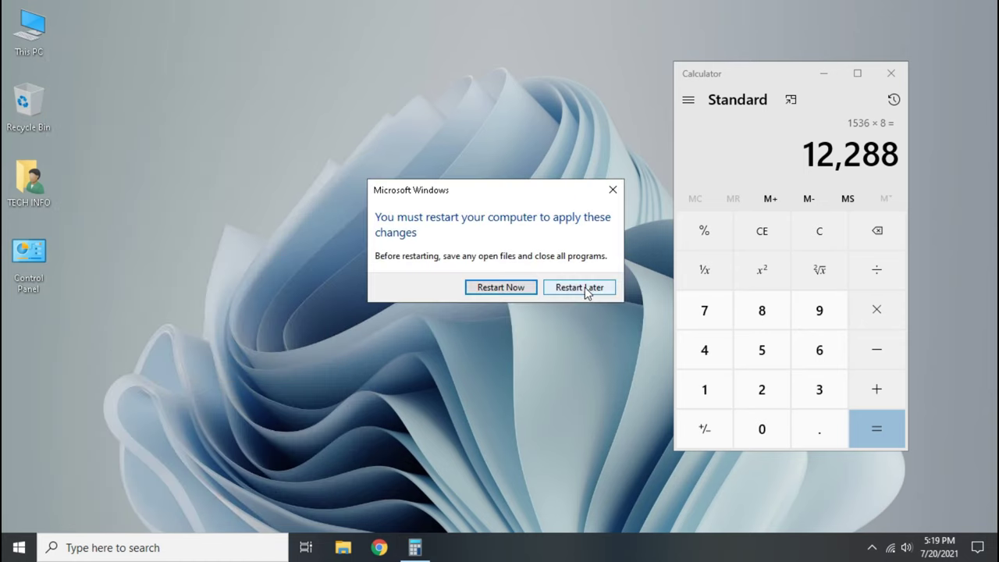
{"action": "left_click", "coordinate": [574, 291]}
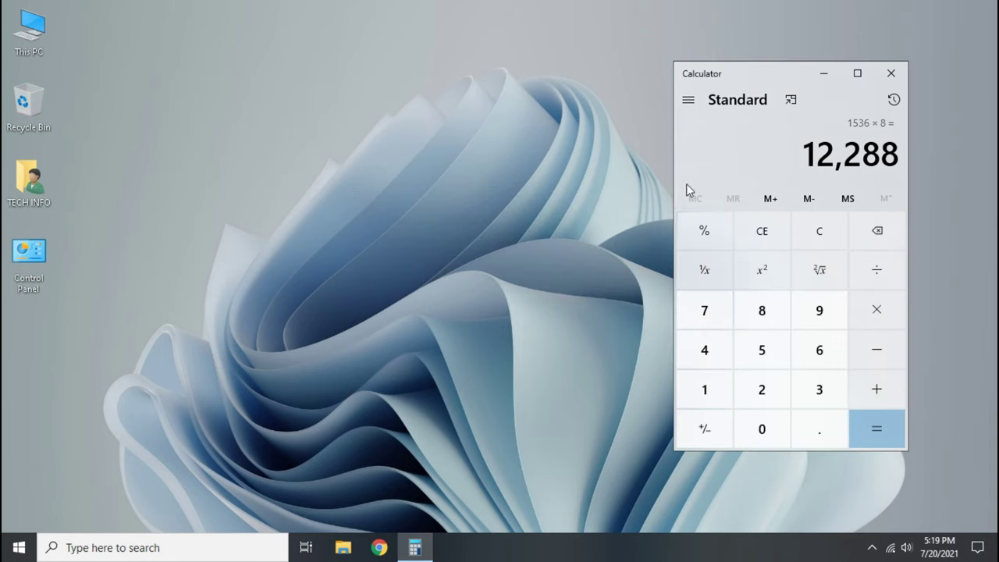
{"action": "left_click", "coordinate": [891, 73]}
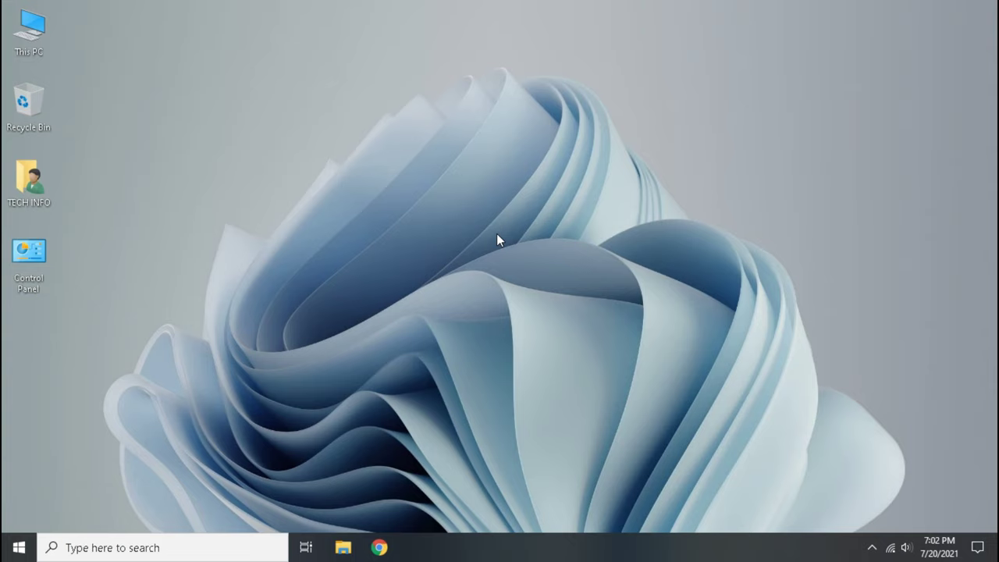
In Notifications & actions, turn off app notifications, the welcome experience, setup suggestions and tips.
{"action": "left_click", "coordinate": [19, 548]}
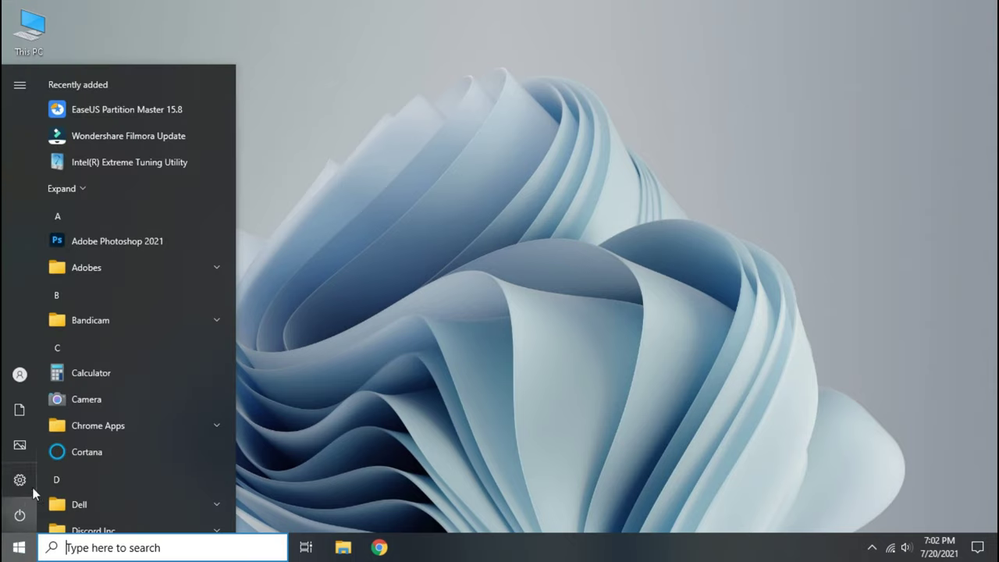
{"action": "left_click", "coordinate": [25, 481]}
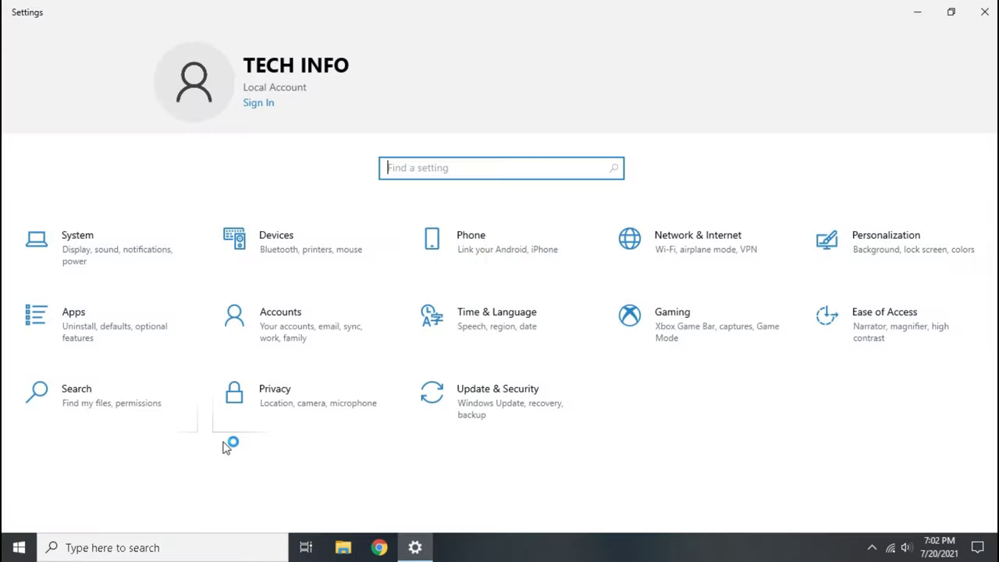
{"action": "left_click", "coordinate": [119, 258]}
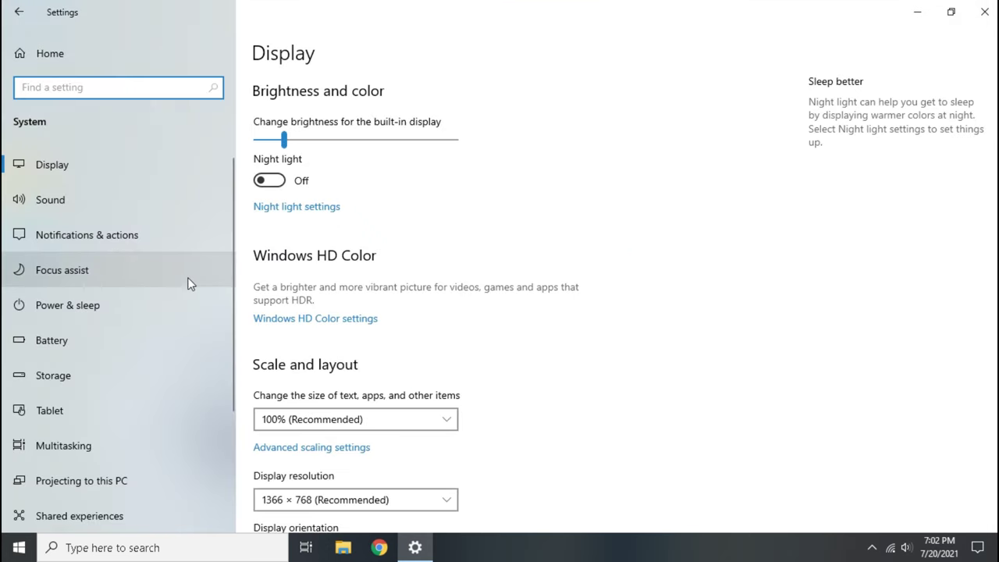
{"action": "left_click", "coordinate": [126, 242]}
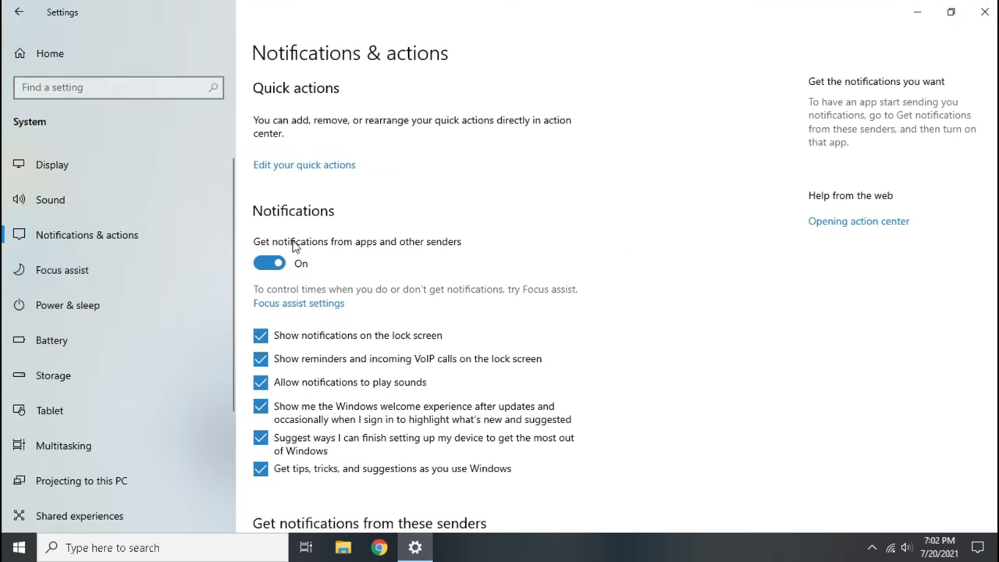
{"action": "left_click", "coordinate": [273, 265]}
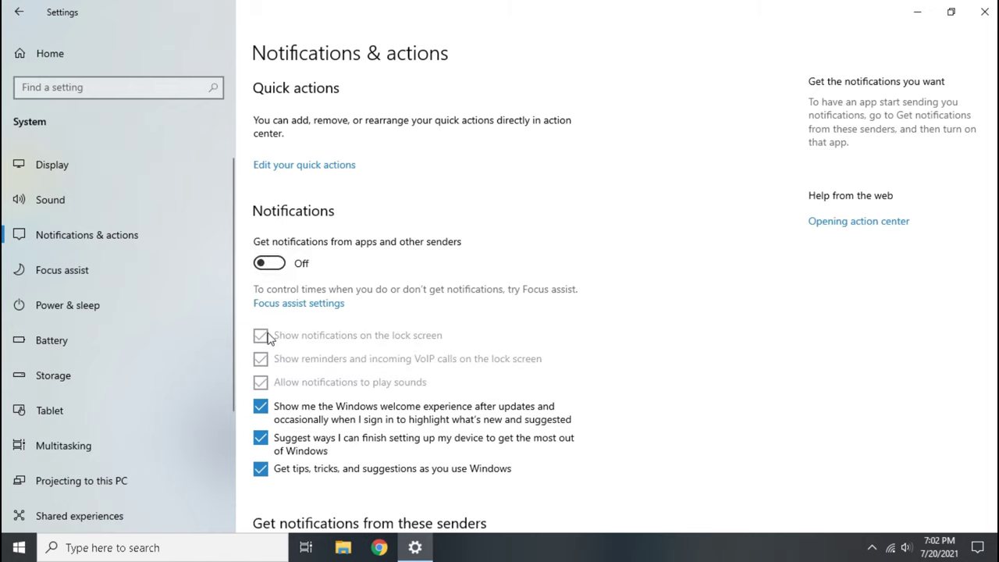
{"action": "left_click", "coordinate": [261, 406]}
{"action": "left_click", "coordinate": [261, 438]}
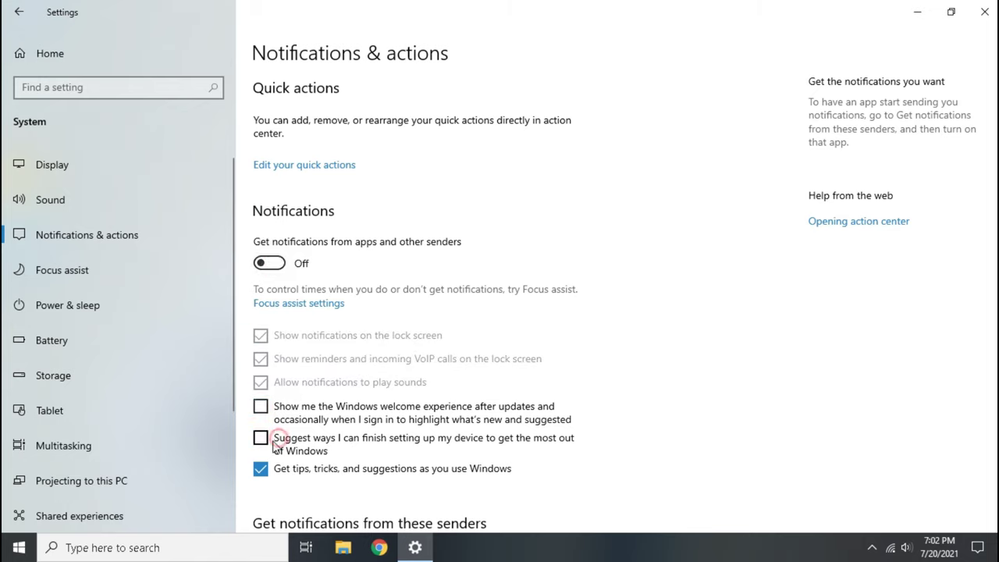
{"action": "left_click", "coordinate": [261, 469]}
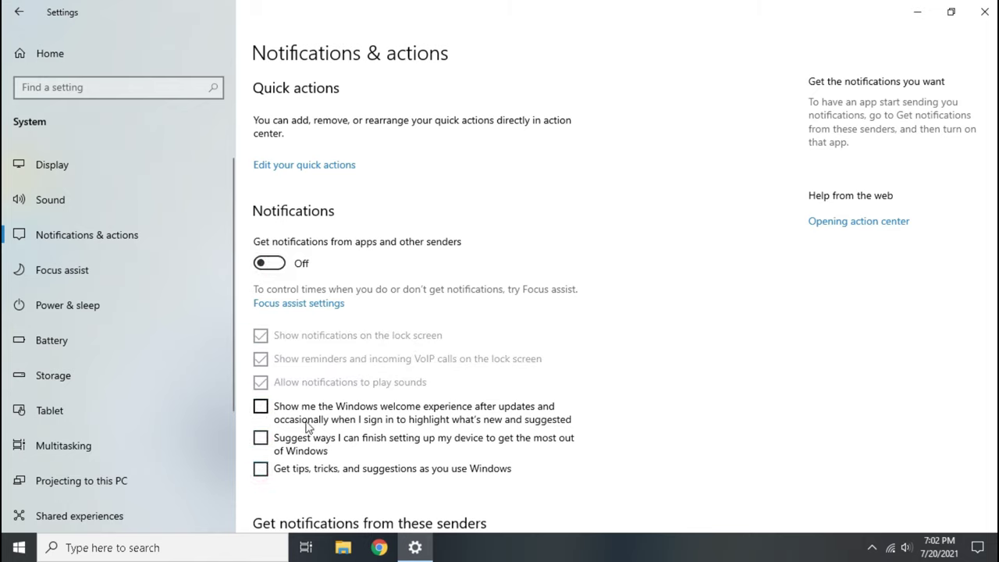
{"action": "left_click", "coordinate": [60, 55]}
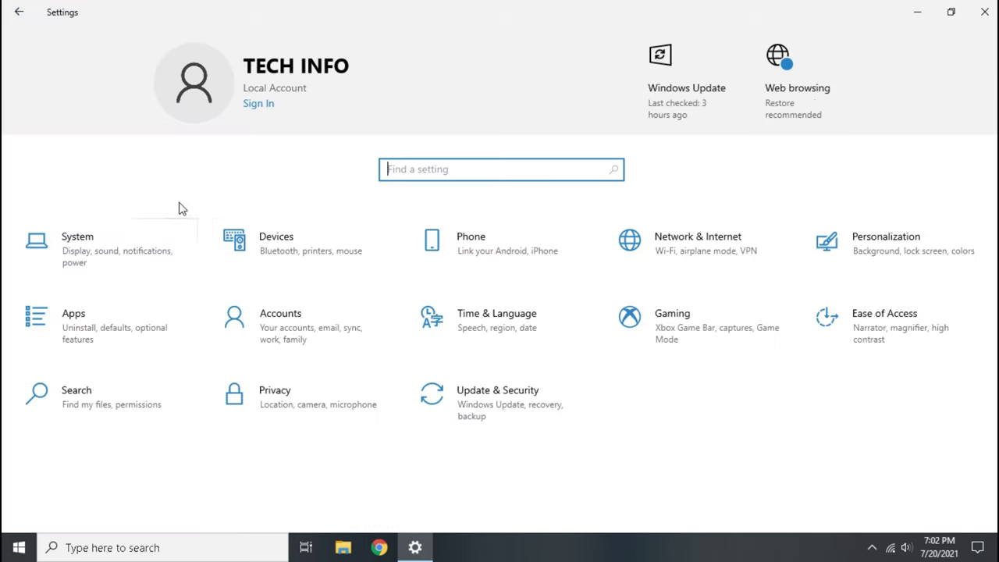
Turn off transparency effects in Personalization > Colors.
{"action": "left_click", "coordinate": [829, 249]}
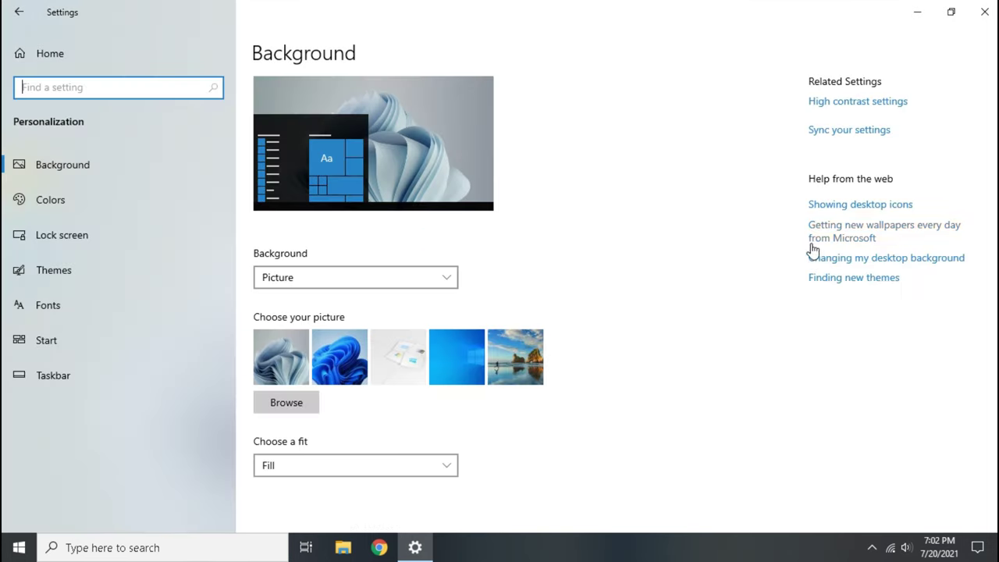
{"action": "left_click", "coordinate": [44, 201]}
{"action": "scroll", "coordinate": [352, 313], "scroll_direction": "down", "scroll_amount": 3}
{"action": "left_click", "coordinate": [272, 291]}
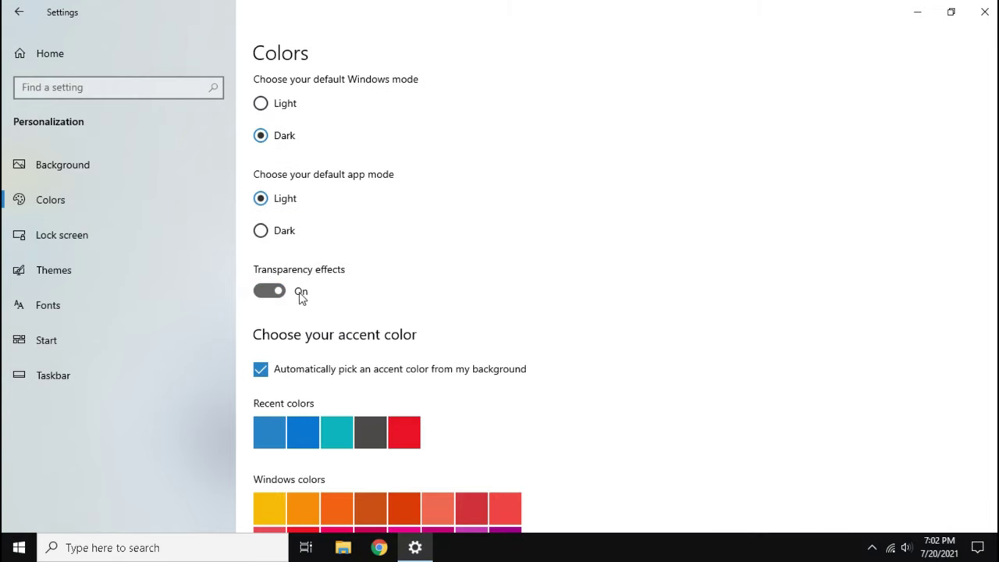
{"action": "left_click", "coordinate": [19, 11]}
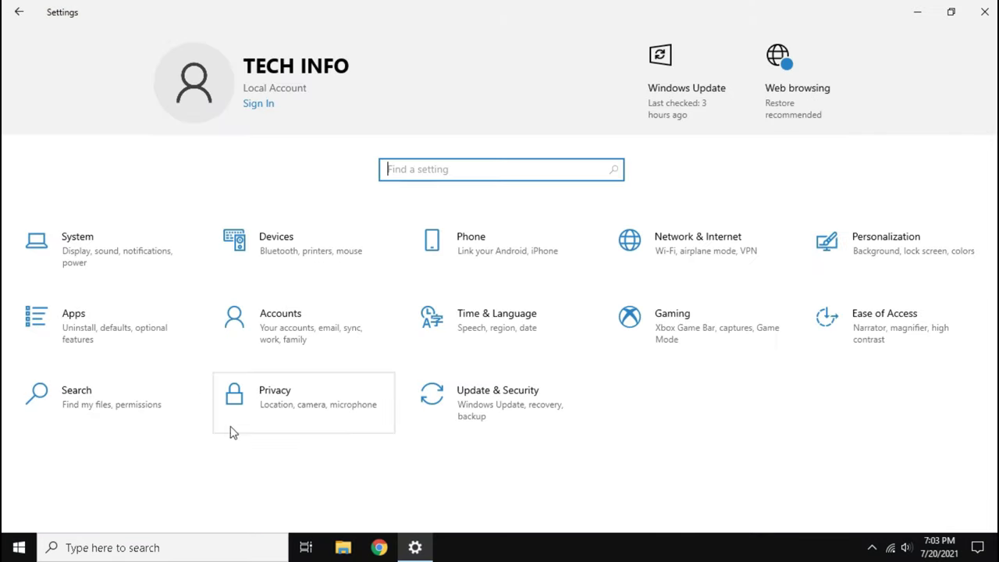
Stop all apps from running in the background in Privacy > Background apps.
{"action": "left_click", "coordinate": [257, 401]}
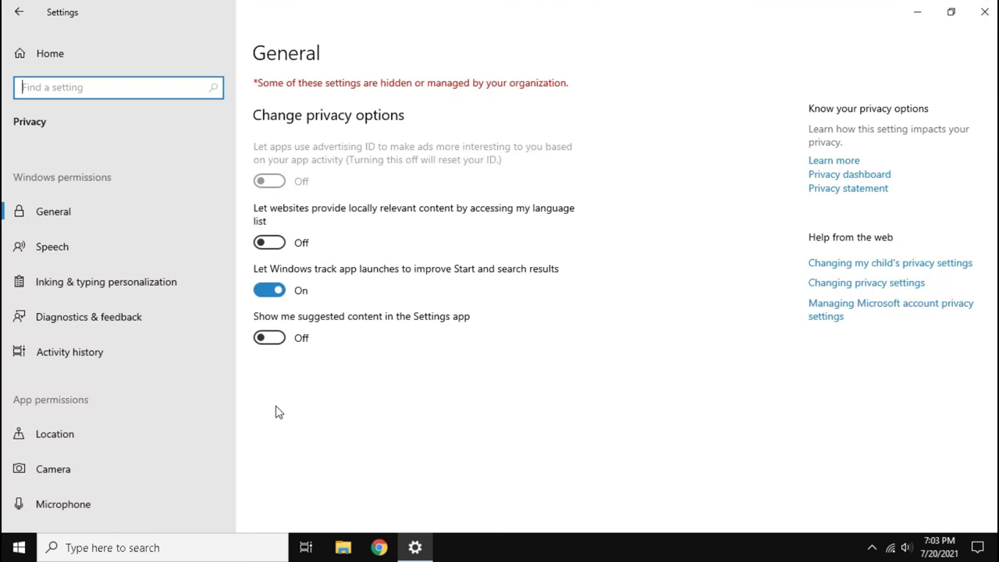
{"action": "scroll", "coordinate": [181, 399], "scroll_direction": "down", "scroll_amount": 5}
{"action": "scroll", "coordinate": [164, 390], "scroll_direction": "down", "scroll_amount": 3}
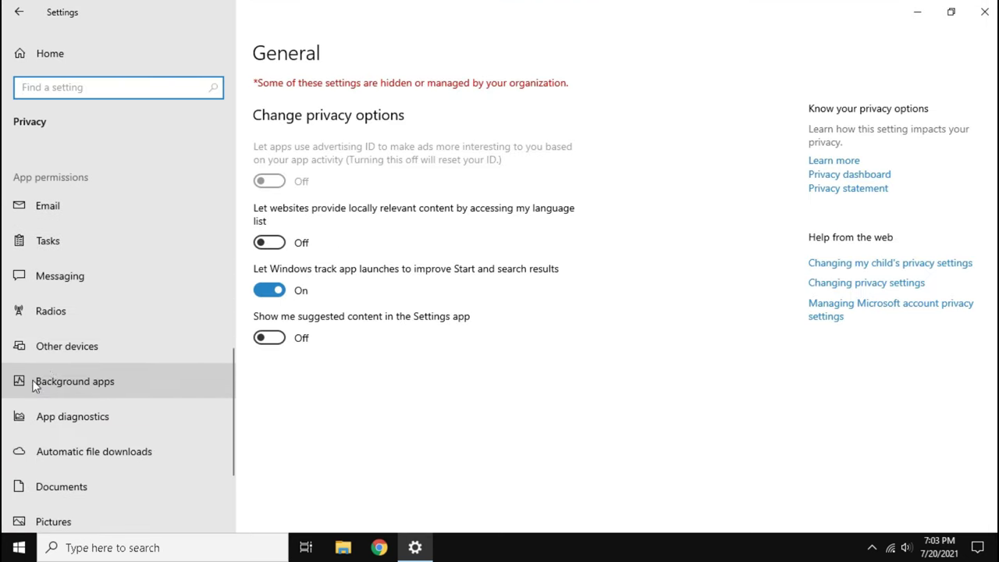
{"action": "left_click", "coordinate": [39, 382]}
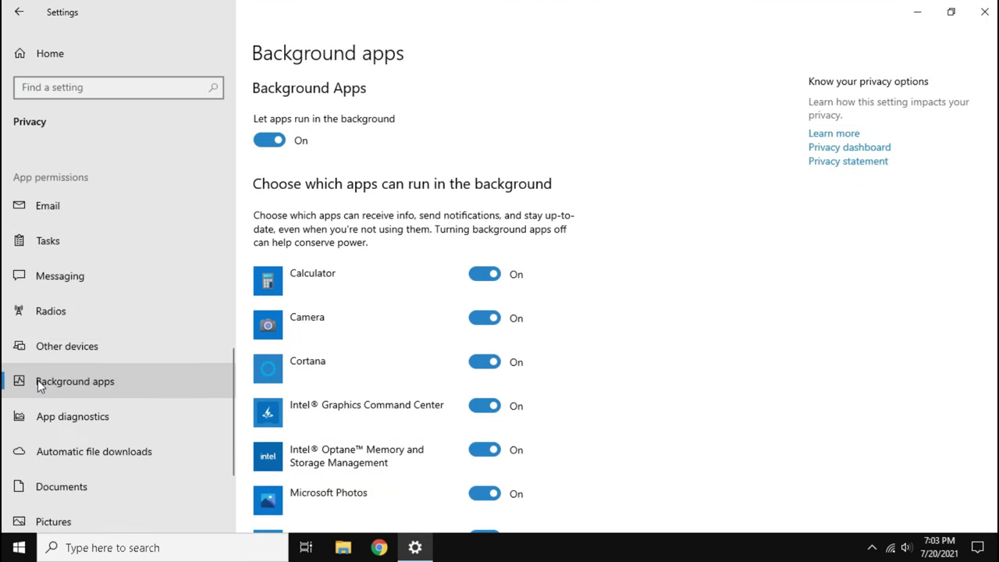
{"action": "left_click", "coordinate": [271, 142]}
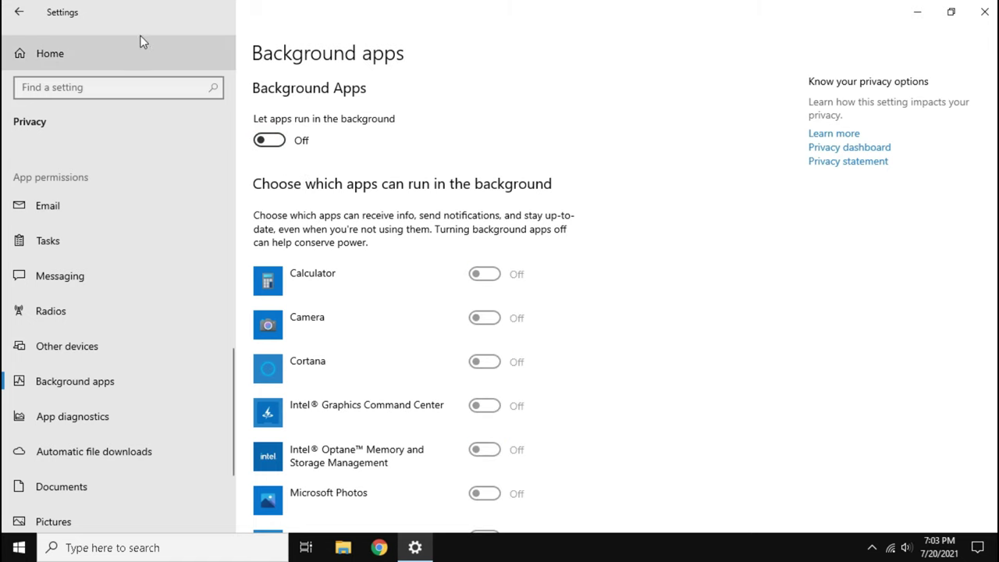
{"action": "left_click", "coordinate": [49, 53]}
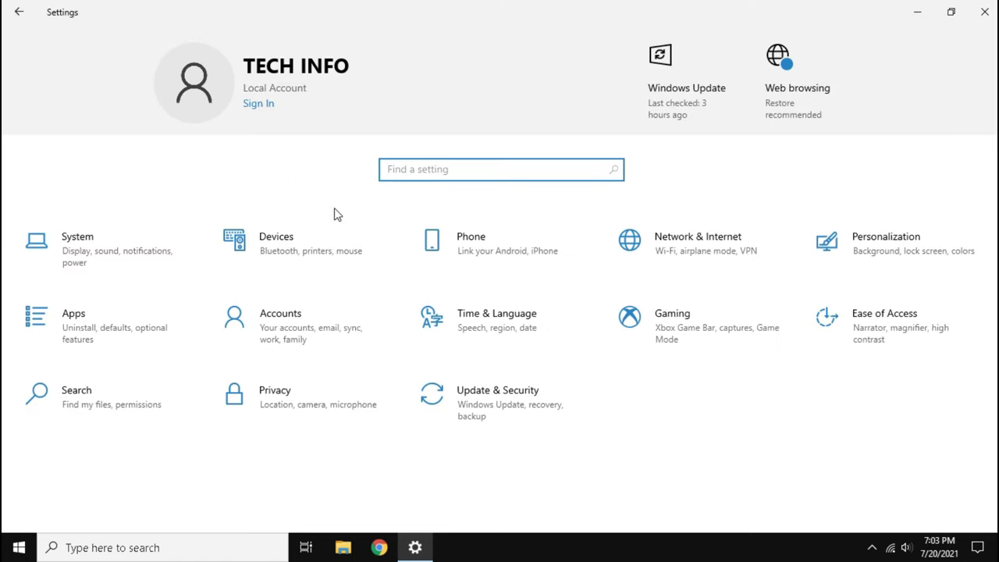
Pause Windows updates until 8/25/2021 and minimize Settings.
{"action": "left_click", "coordinate": [461, 414]}
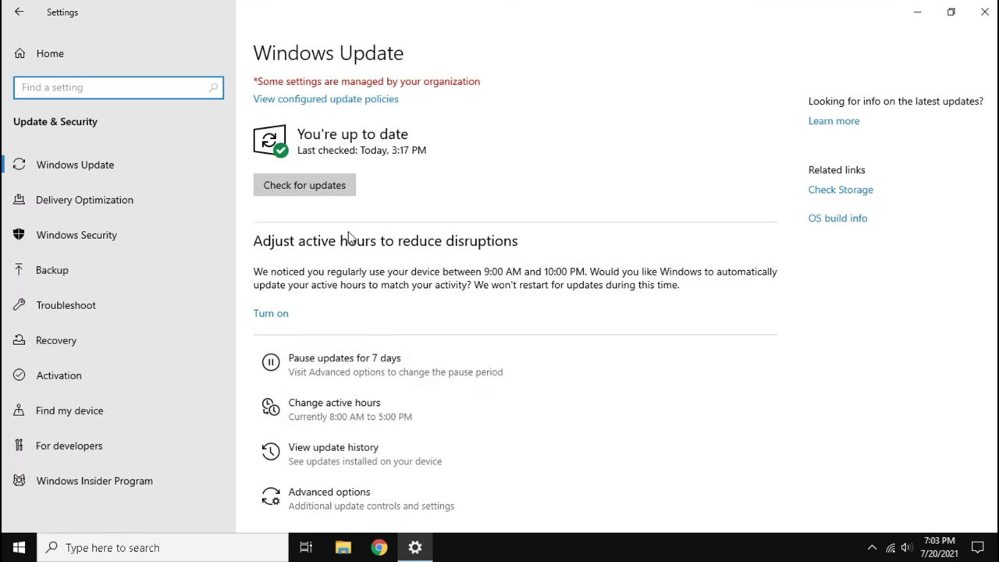
{"action": "left_click", "coordinate": [298, 360]}
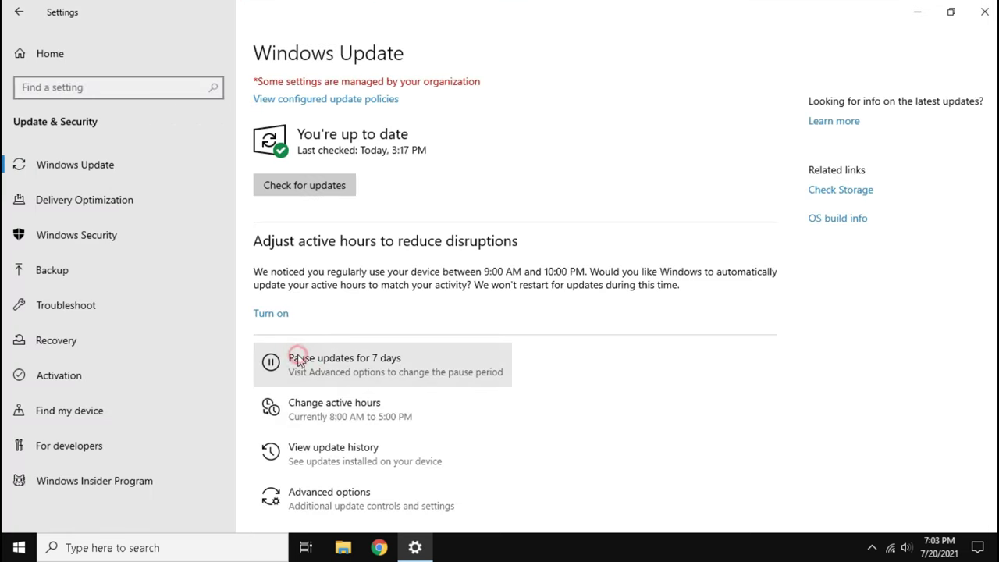
{"action": "left_click", "coordinate": [319, 393]}
{"action": "left_click", "coordinate": [320, 397]}
{"action": "left_click", "coordinate": [337, 392]}
{"action": "left_click", "coordinate": [337, 392]}
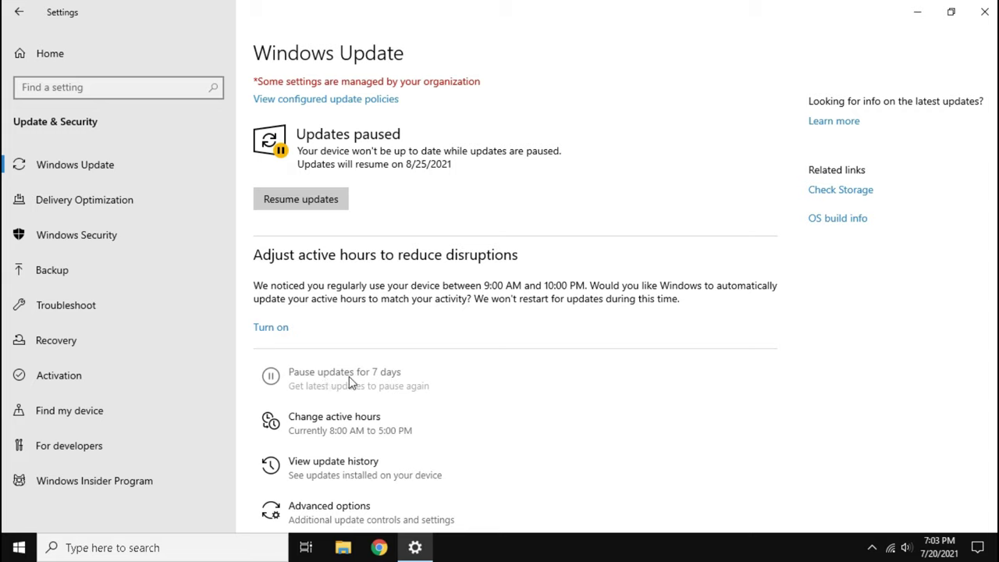
{"action": "left_click", "coordinate": [918, 12]}
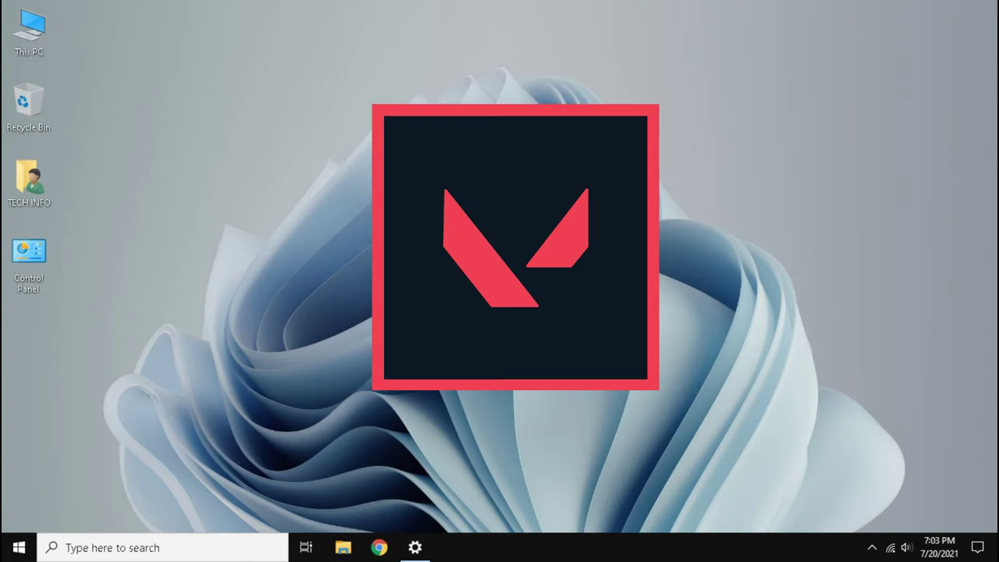
Search the Start menu for 'valorant' and run VALORANT as administrator.
{"action": "key", "text": "super"}
{"action": "type", "text": "valorant"}
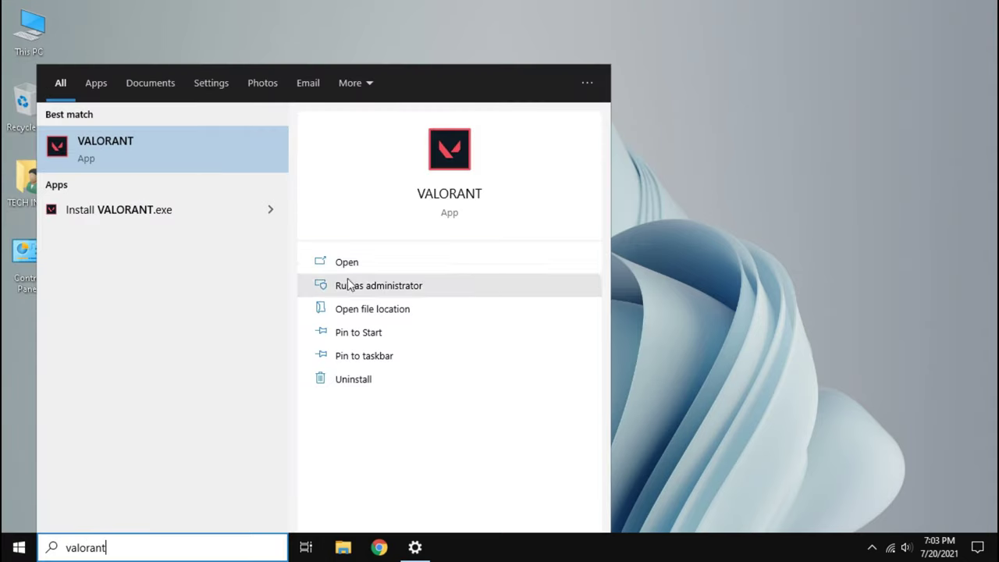
{"action": "left_click", "coordinate": [346, 286]}
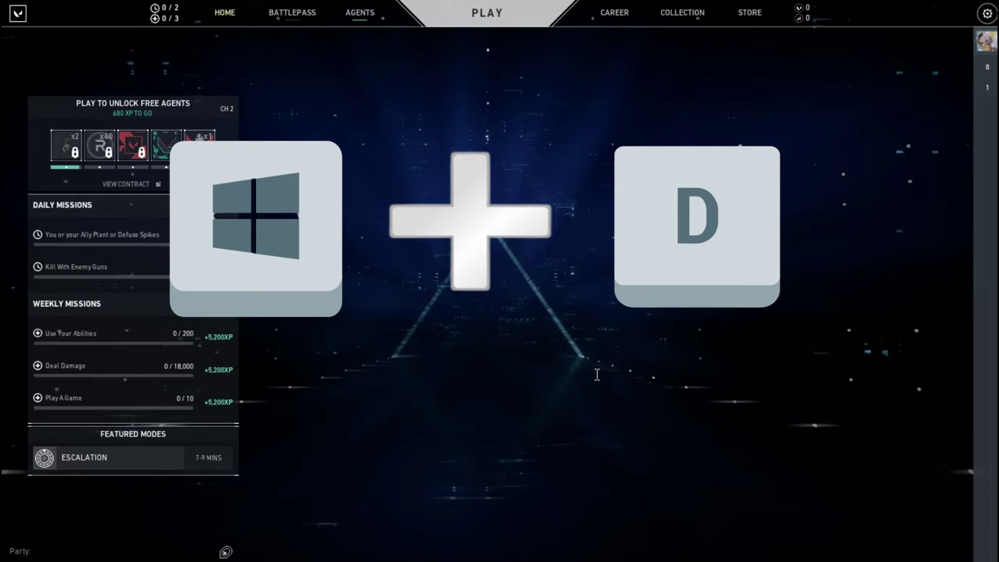
Open Task Manager and locate the VALORANT process in the Details list.
{"action": "key", "text": "super+d"}
{"action": "right_click", "coordinate": [544, 548]}
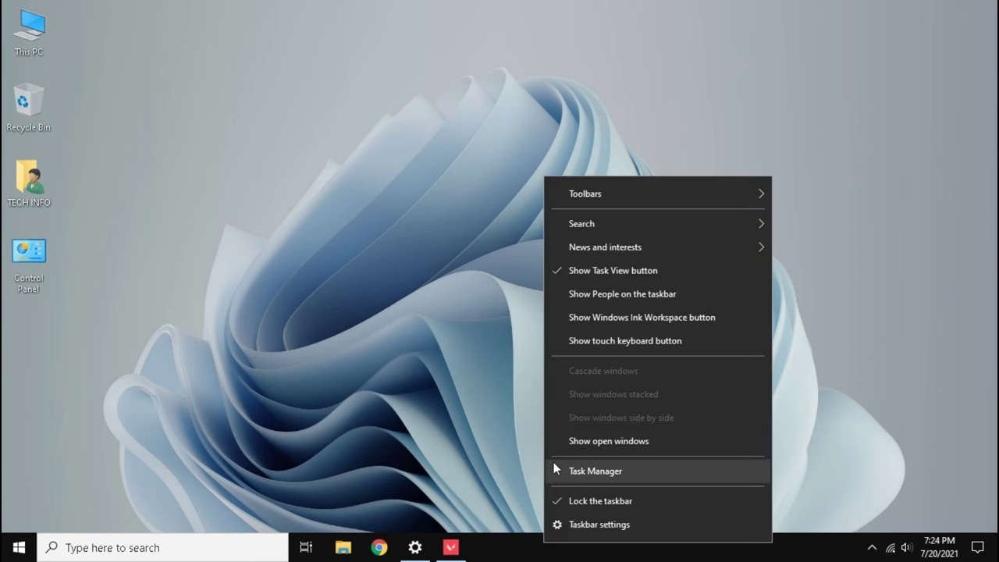
{"action": "left_click", "coordinate": [557, 470]}
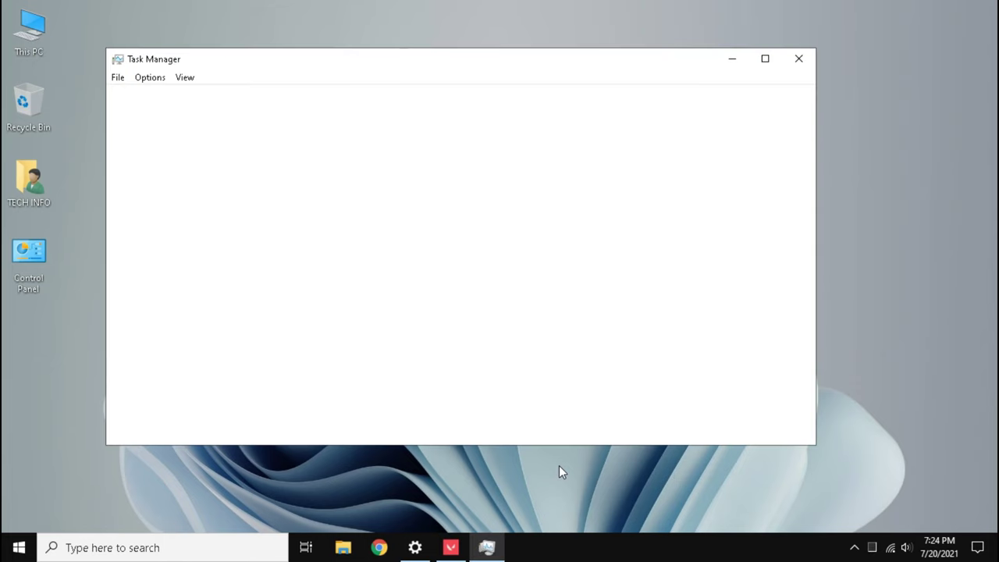
{"action": "left_click", "coordinate": [382, 183]}
{"action": "right_click", "coordinate": [383, 184]}
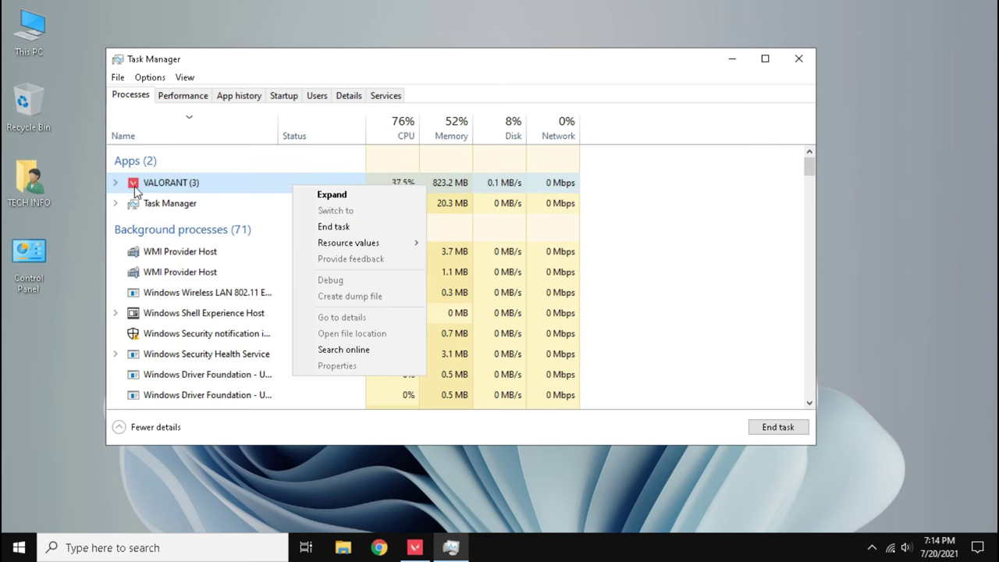
{"action": "left_click", "coordinate": [115, 182]}
{"action": "left_click", "coordinate": [160, 200]}
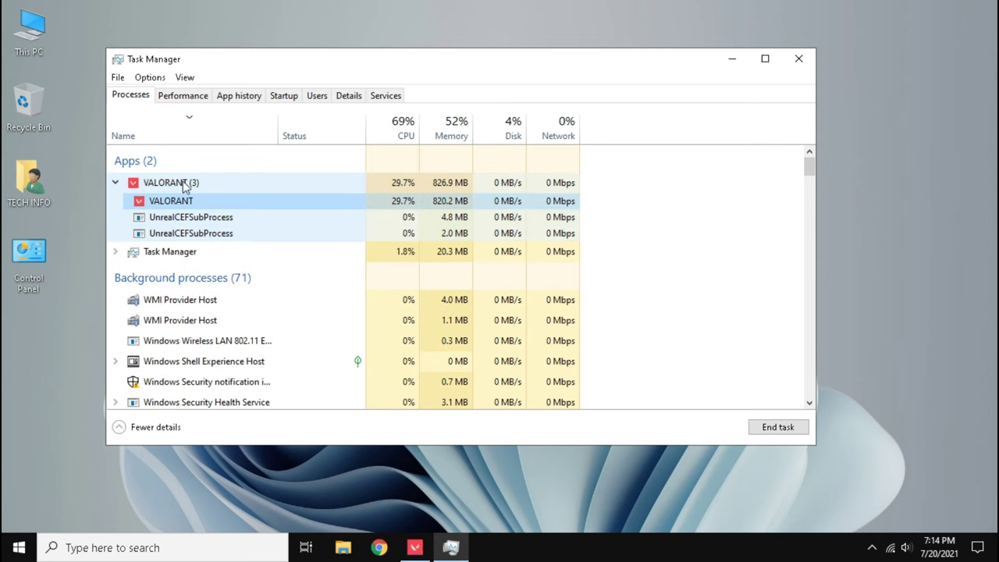
{"action": "right_click", "coordinate": [223, 200]}
{"action": "left_click", "coordinate": [187, 203]}
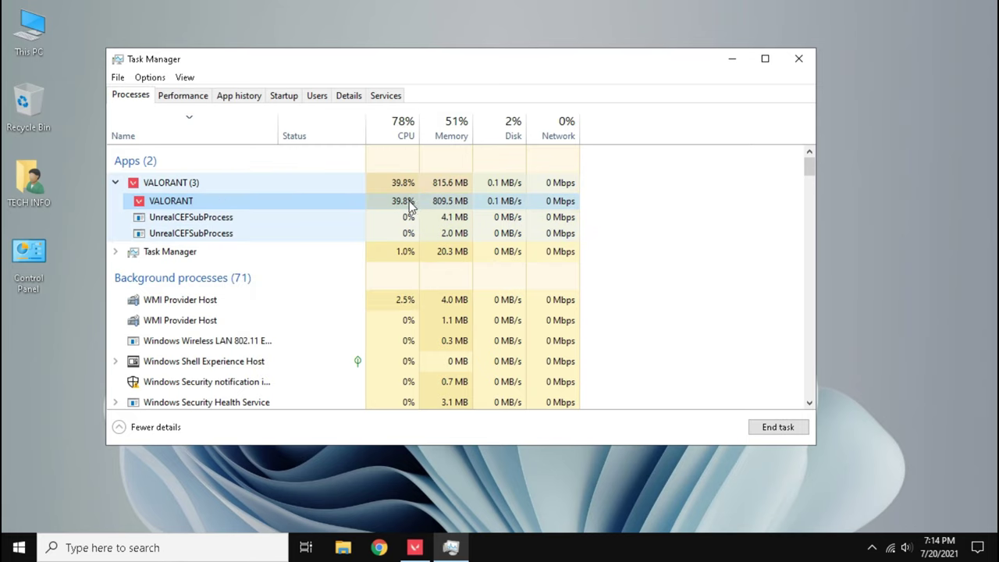
{"action": "right_click", "coordinate": [428, 200]}
{"action": "left_click", "coordinate": [452, 286]}
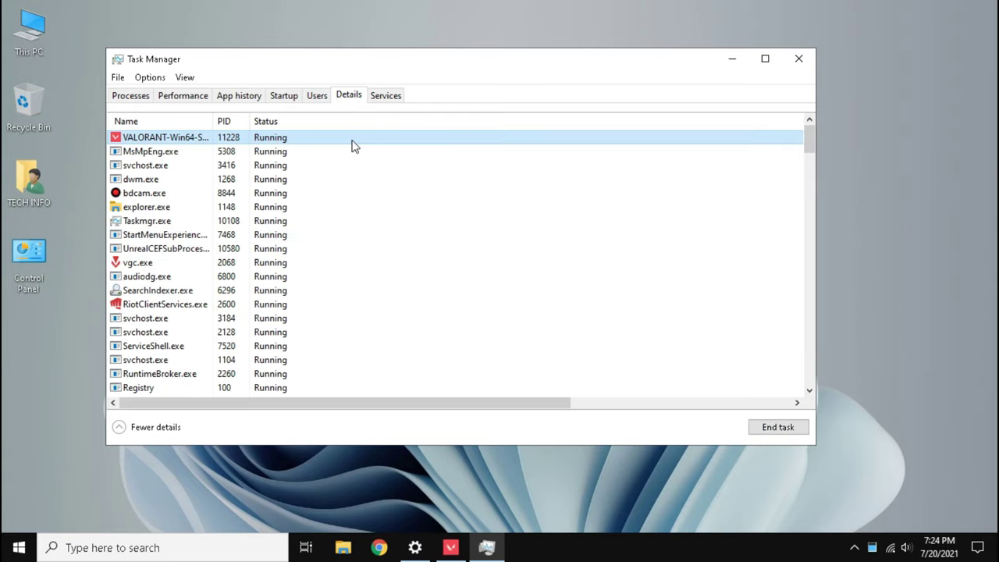
Copy the file name VALORANT-Win64-Shipping.exe from the executable's Properties.
{"action": "right_click", "coordinate": [352, 140]}
{"action": "left_click", "coordinate": [408, 357]}
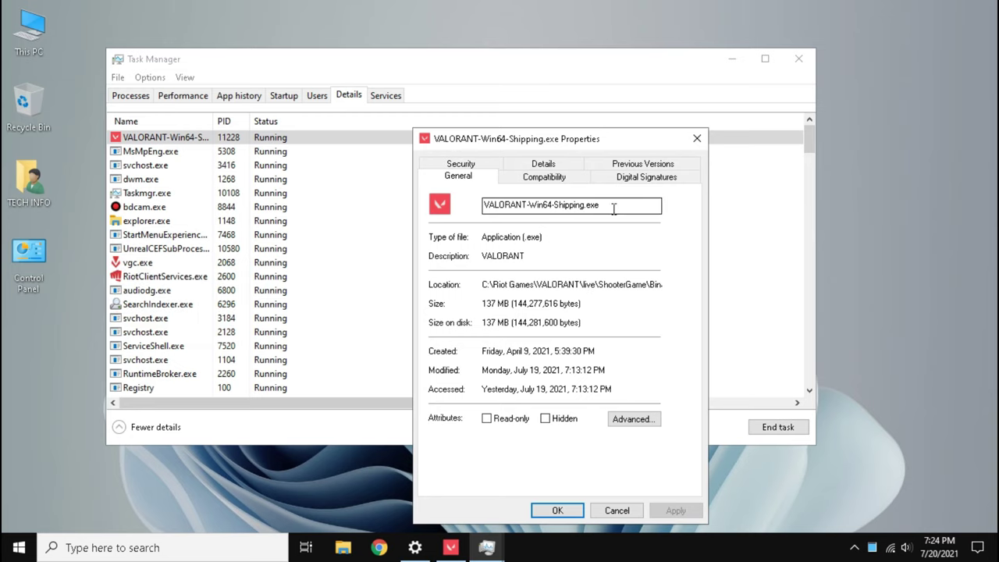
{"action": "left_click_drag", "start_coordinate": [617, 205], "coordinate": [478, 206]}
{"action": "right_click", "coordinate": [546, 205]}
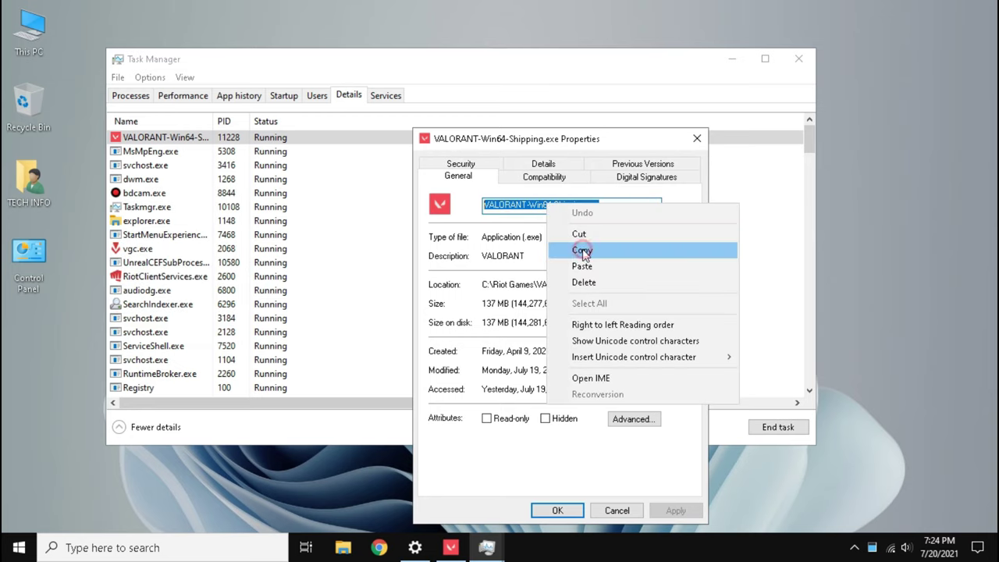
{"action": "left_click", "coordinate": [582, 250]}
{"action": "left_click", "coordinate": [697, 138]}
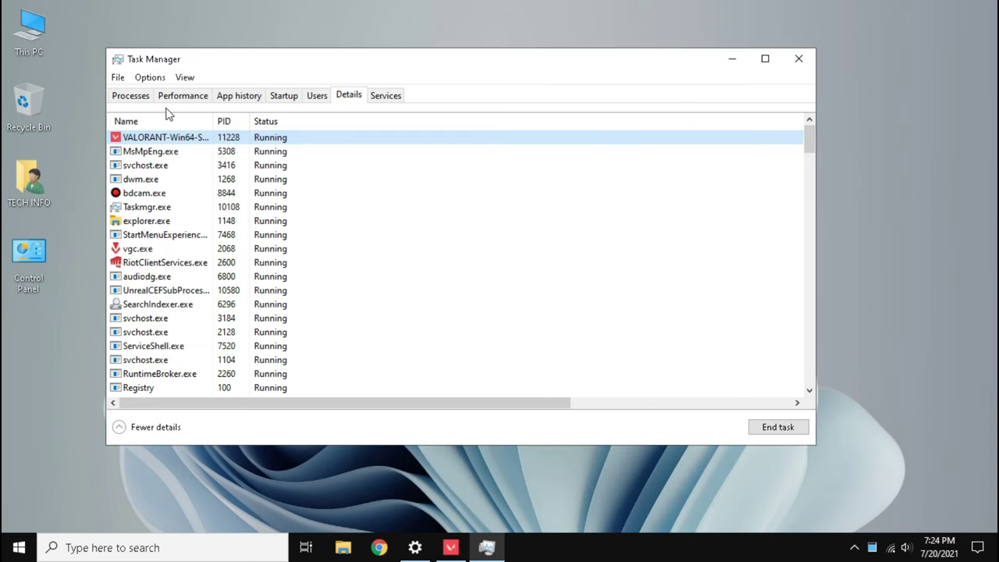
End the running VALORANT task from the Processes list.
{"action": "left_click", "coordinate": [137, 98]}
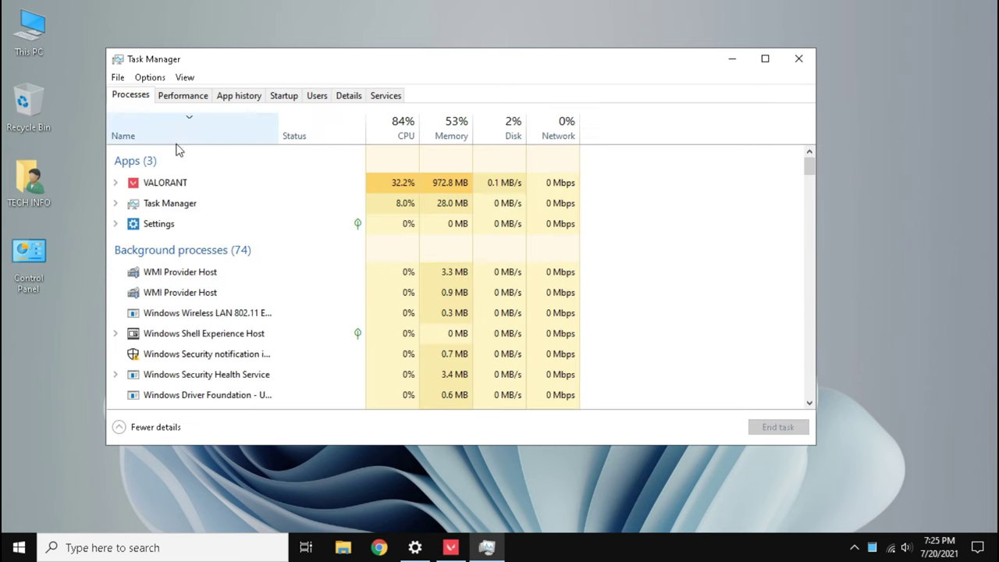
{"action": "left_click", "coordinate": [192, 184]}
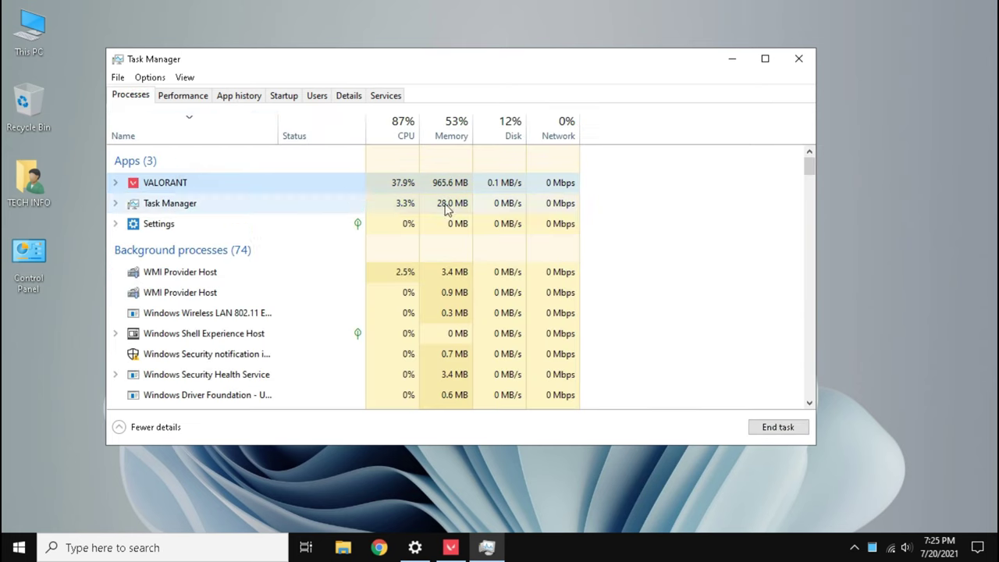
{"action": "left_click", "coordinate": [769, 428]}
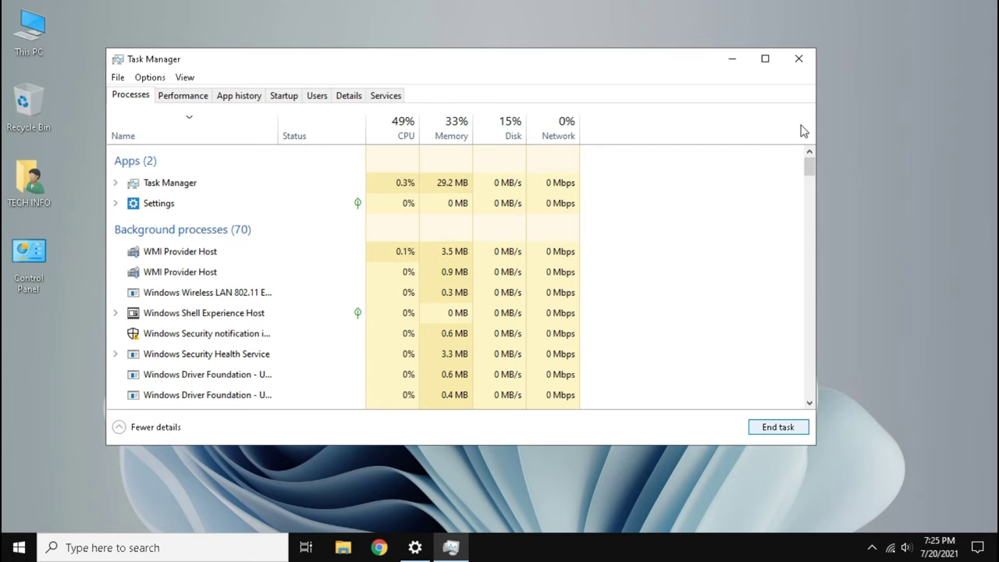
Close Task Manager and open the Defender exclusions list under Virus & threat protection.
{"action": "left_click", "coordinate": [799, 58]}
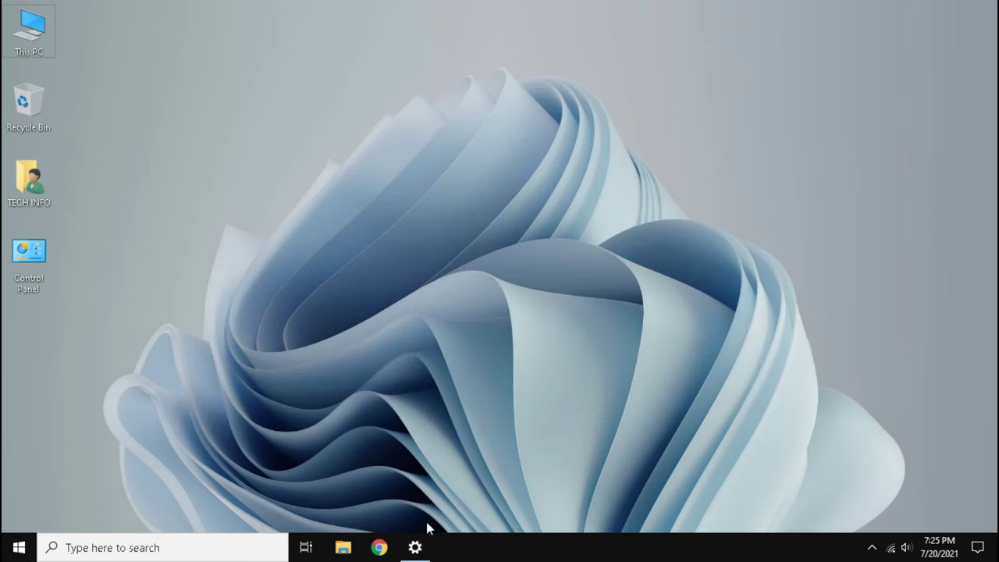
{"action": "left_click", "coordinate": [414, 546]}
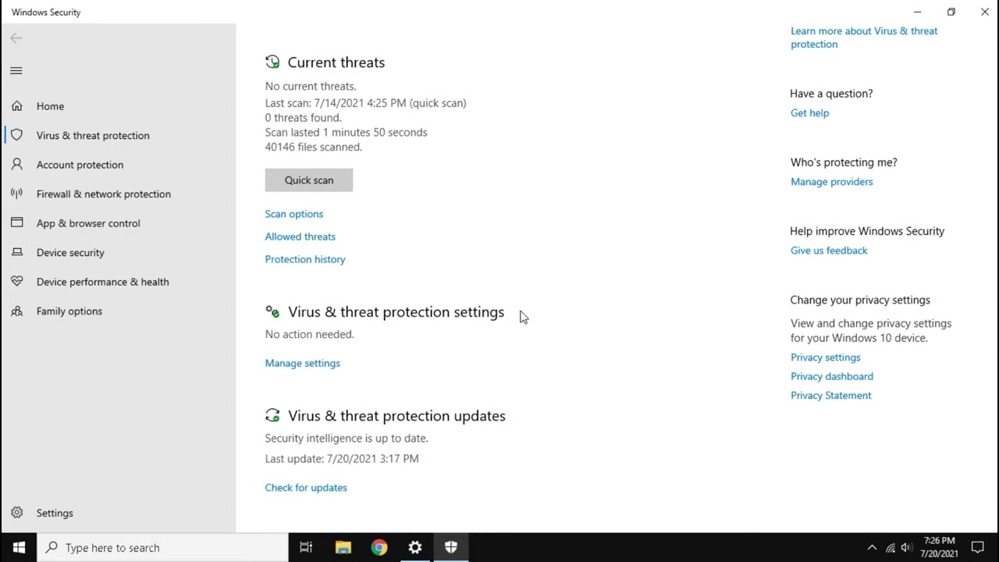
{"action": "left_click", "coordinate": [310, 364]}
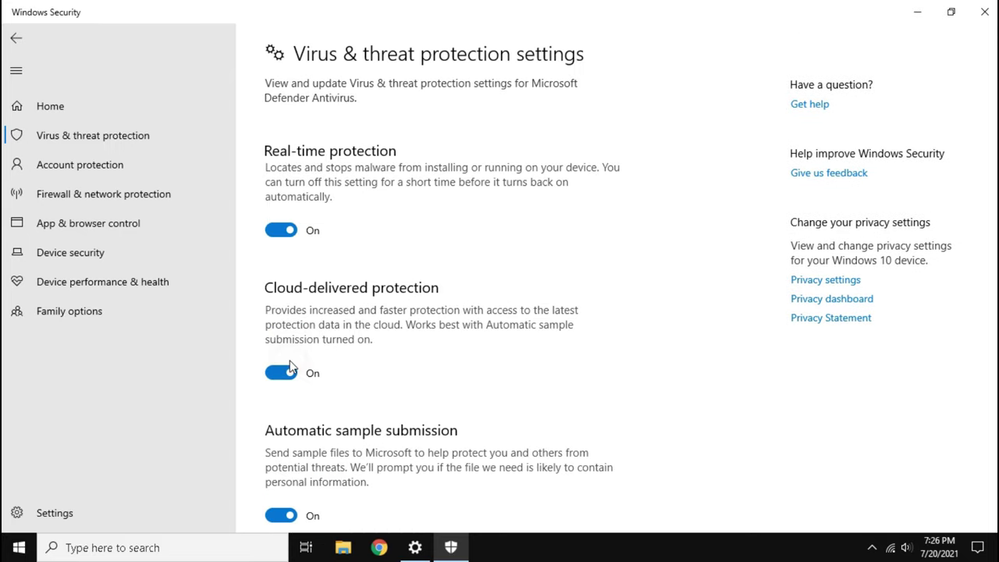
{"action": "scroll", "coordinate": [346, 364], "scroll_direction": "down", "scroll_amount": 6}
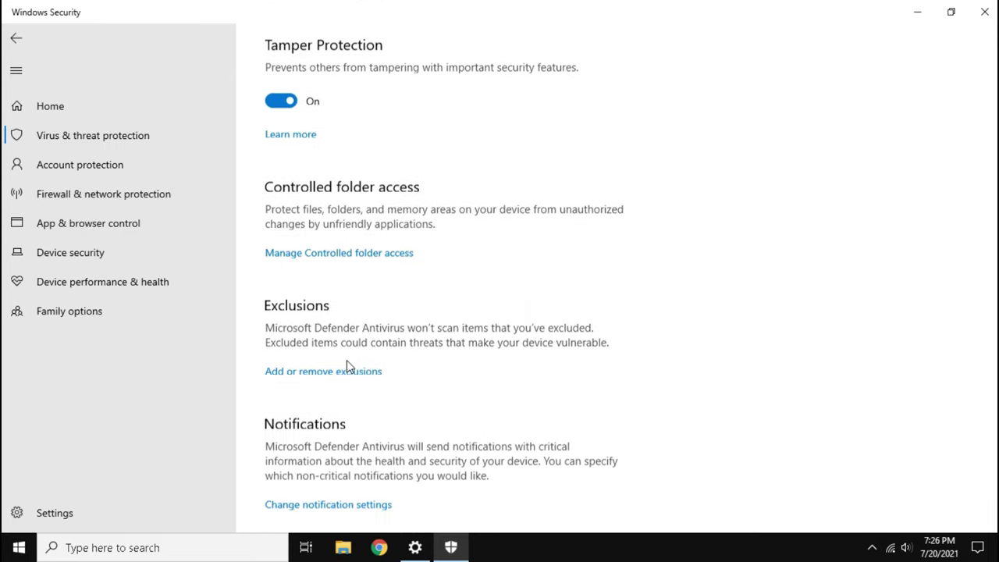
{"action": "left_click", "coordinate": [319, 361]}
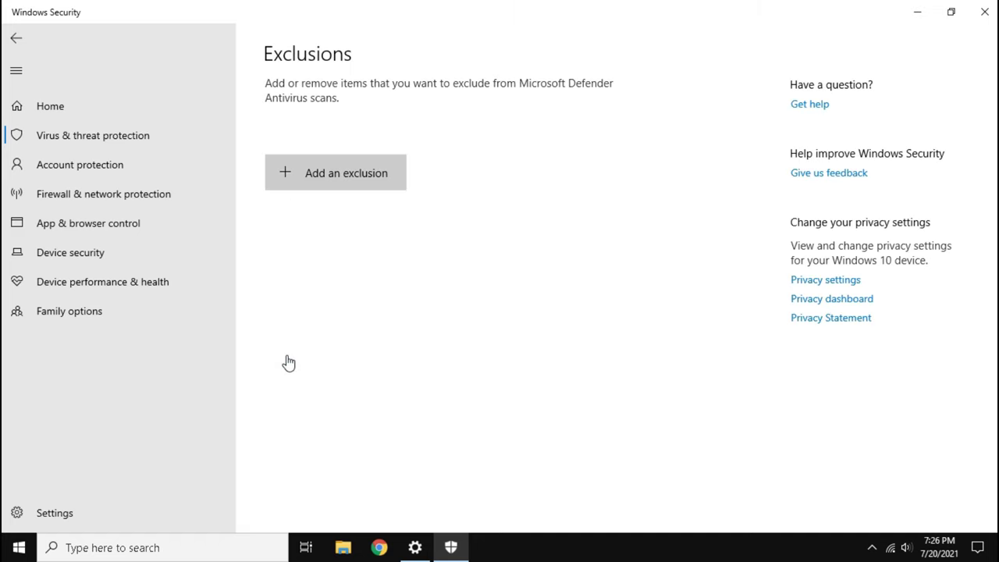
Add VALORANT-Win64-Shipping.exe as a process exclusion, then close Windows Security and Settings.
{"action": "left_click", "coordinate": [368, 184]}
{"action": "left_click", "coordinate": [318, 280]}
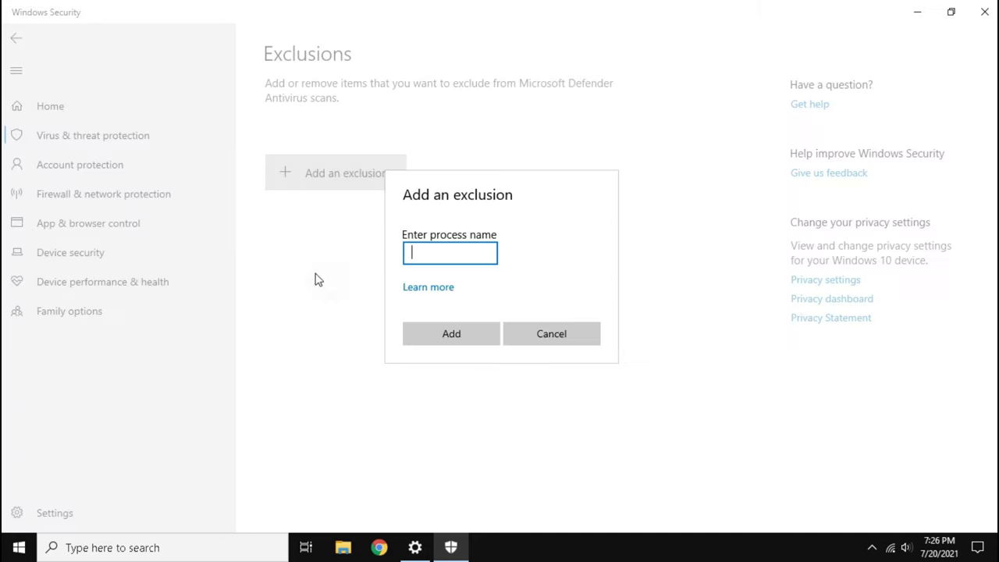
{"action": "key", "text": "ctrl+v"}
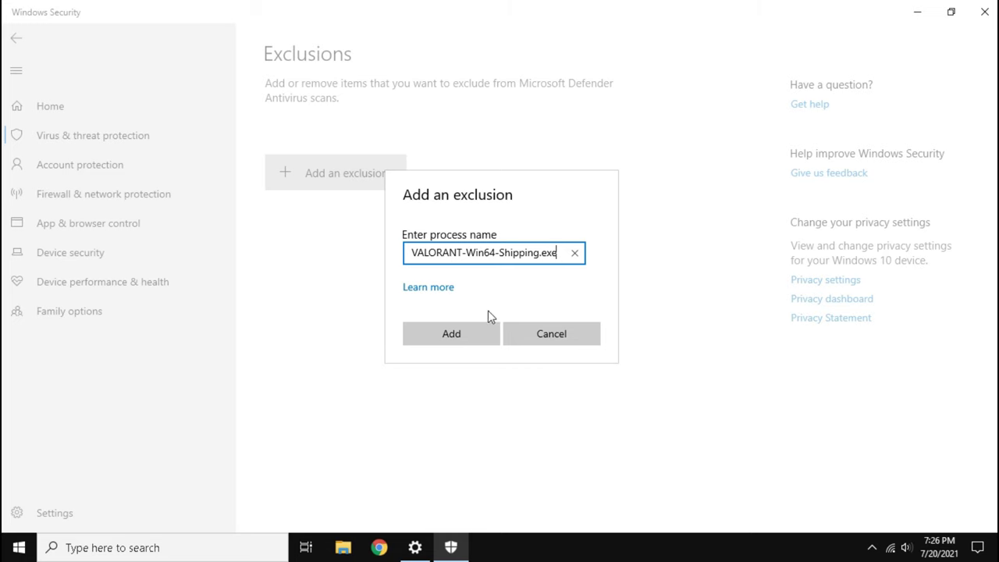
{"action": "left_click", "coordinate": [457, 344]}
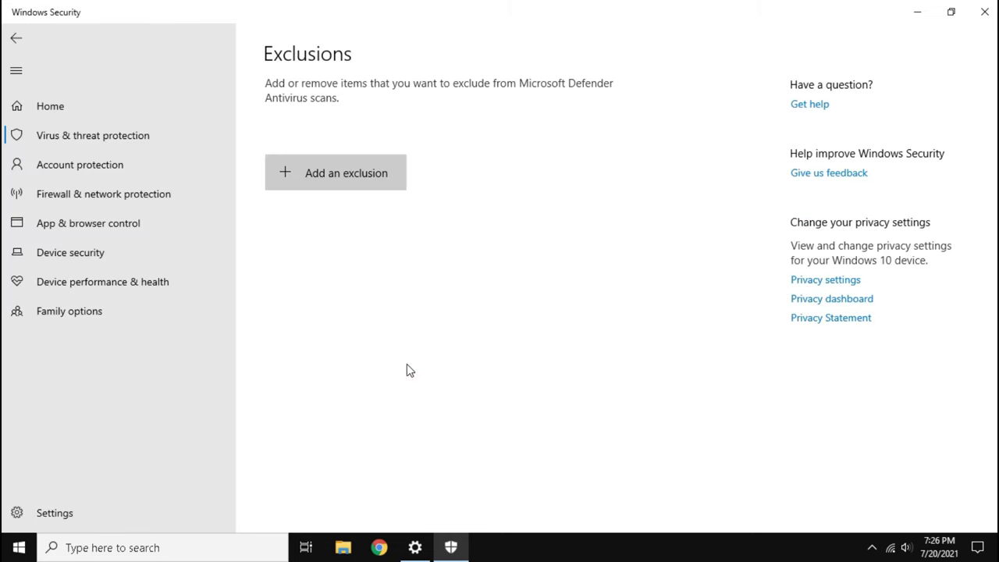
{"action": "left_click", "coordinate": [985, 12]}
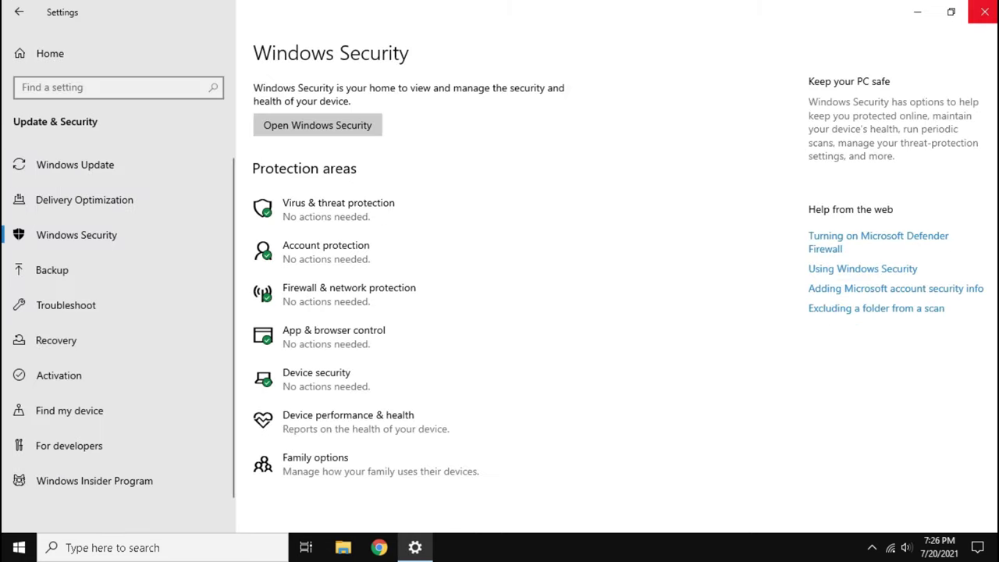
{"action": "left_click", "coordinate": [984, 11]}
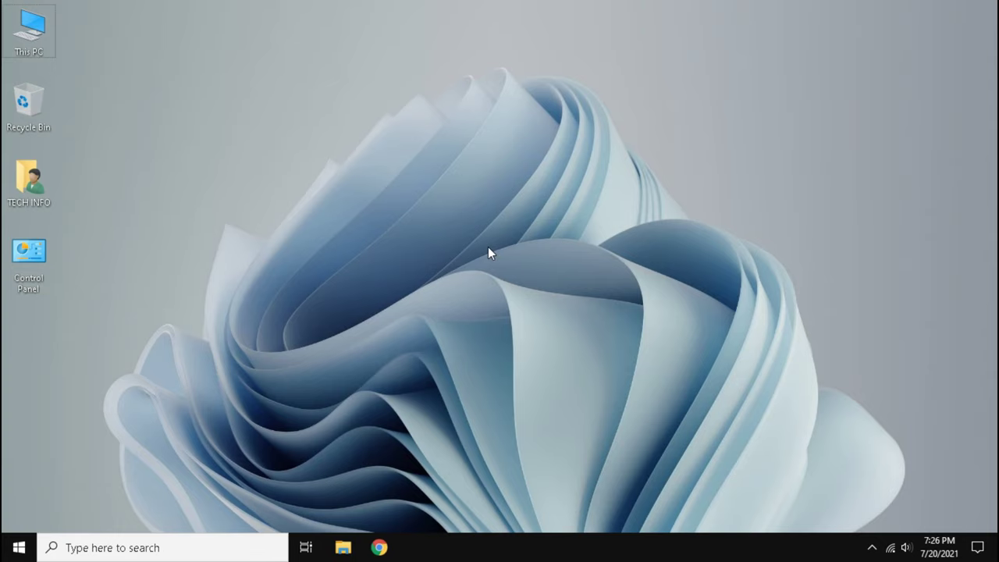